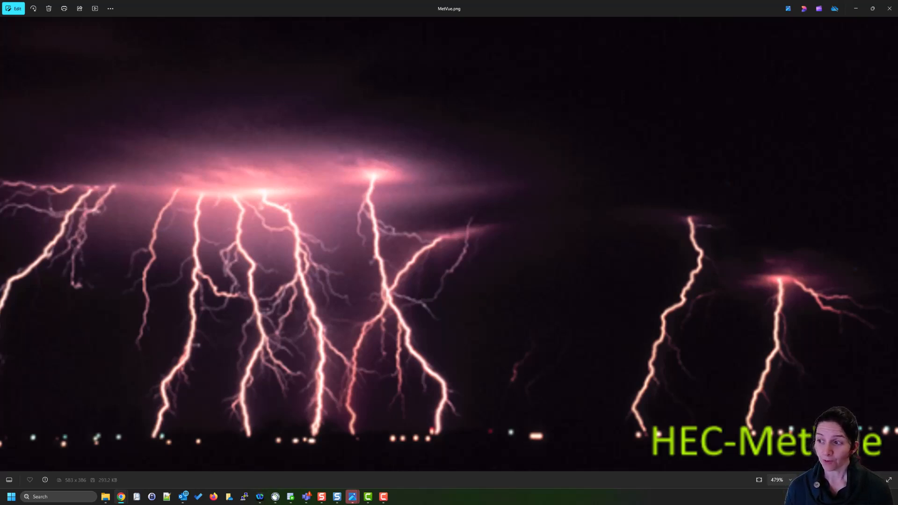
Maximize the browser window on the HEC-MetVue website, view its Downloads page, and minimize the browser.
drag(897, 78, 462, 72)
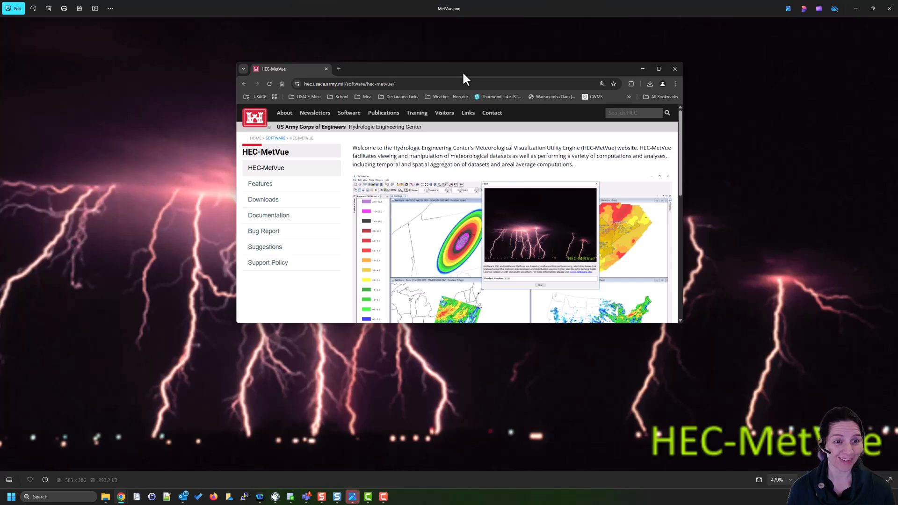
double_click(462, 71)
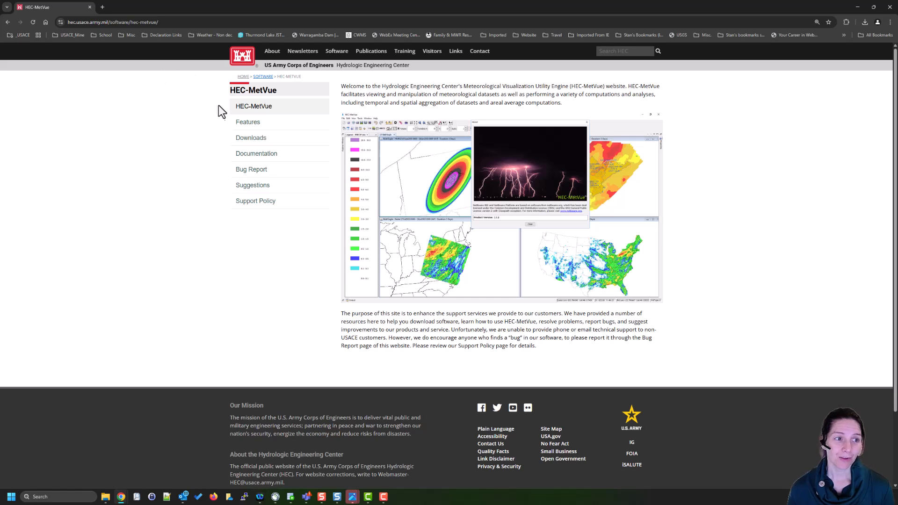
click(252, 141)
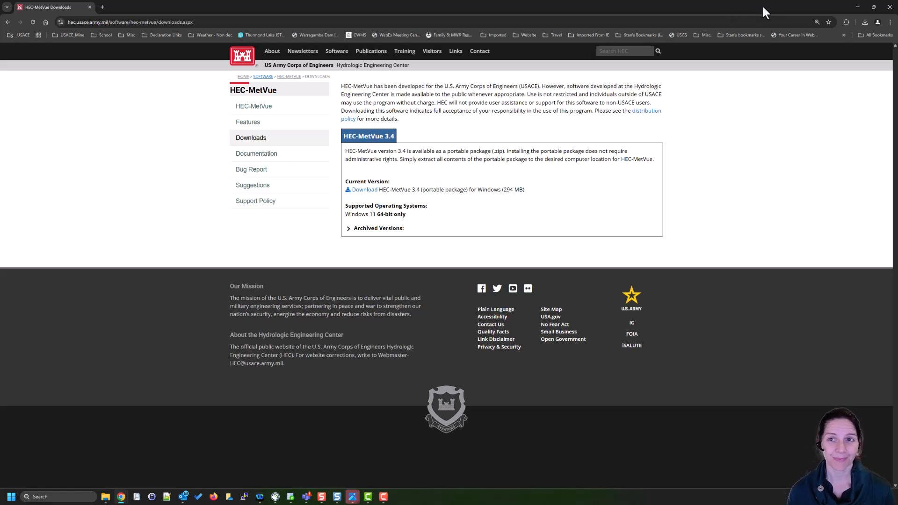
click(858, 7)
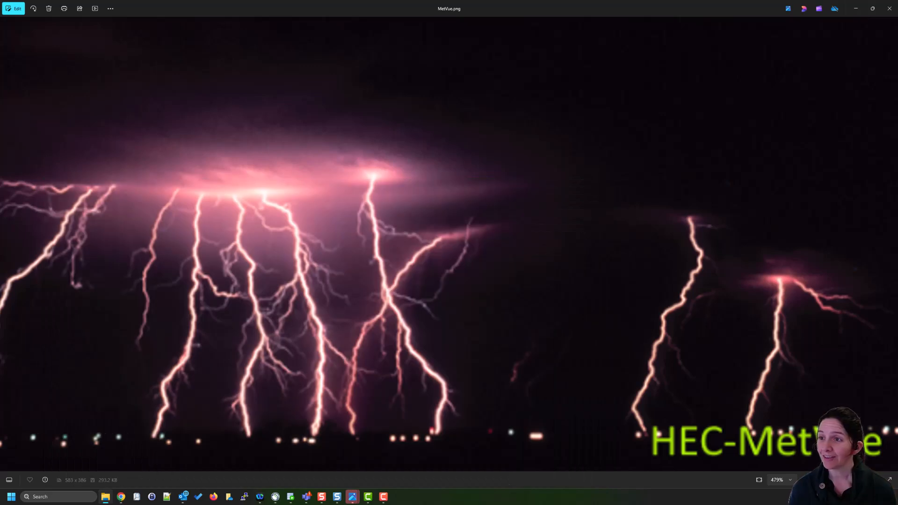
In File Explorer, launch metvue.exe from the bin folder of C:\HEC\MetVue\HEC-MetVue 3.4.
drag(897, 33, 611, 35)
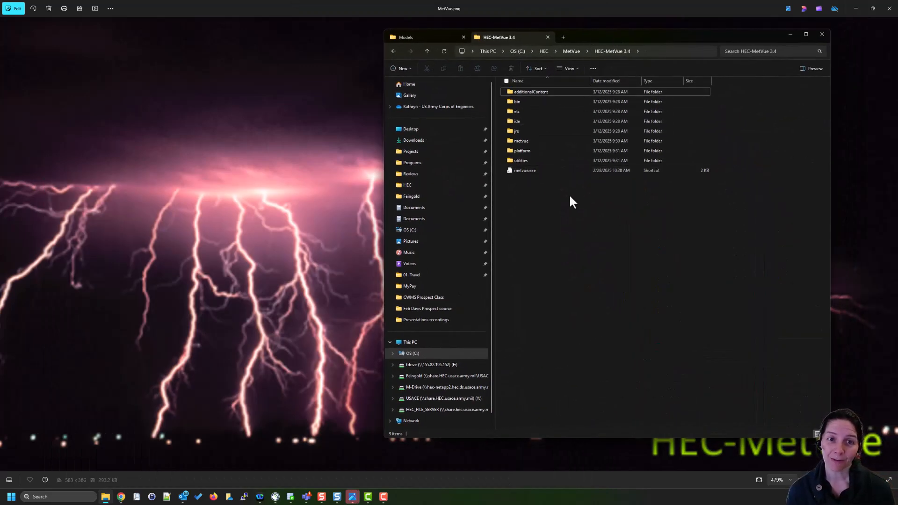
click(571, 51)
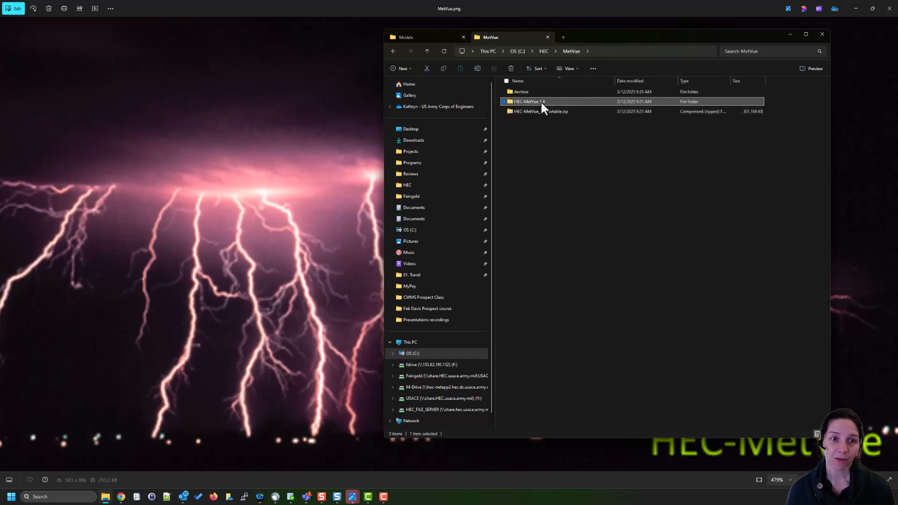
double_click(547, 101)
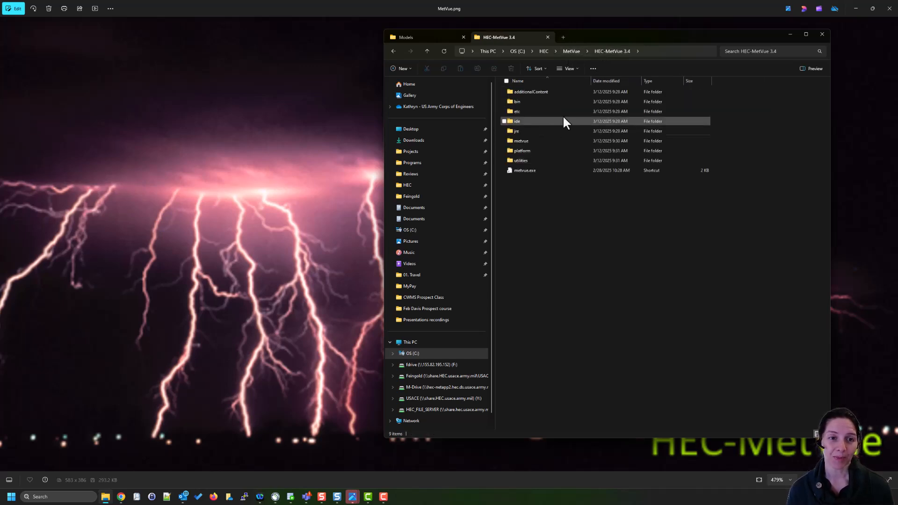
click(538, 171)
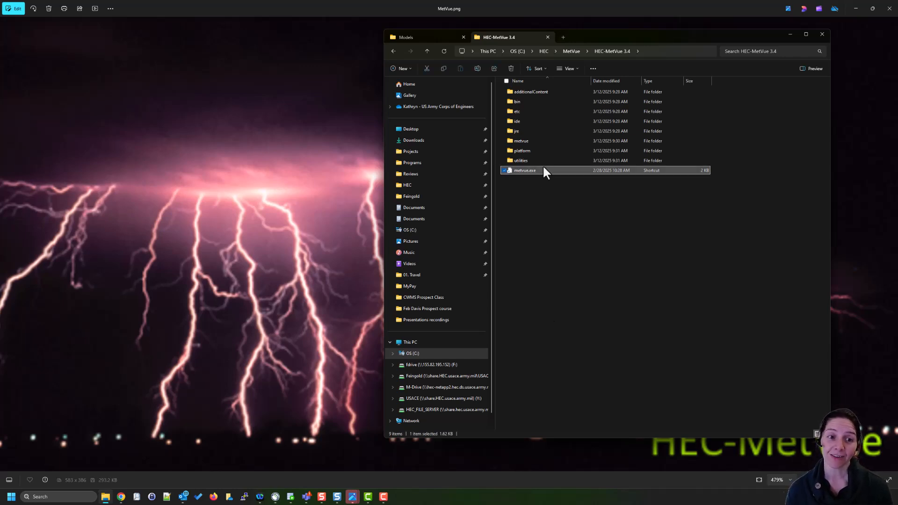
double_click(525, 101)
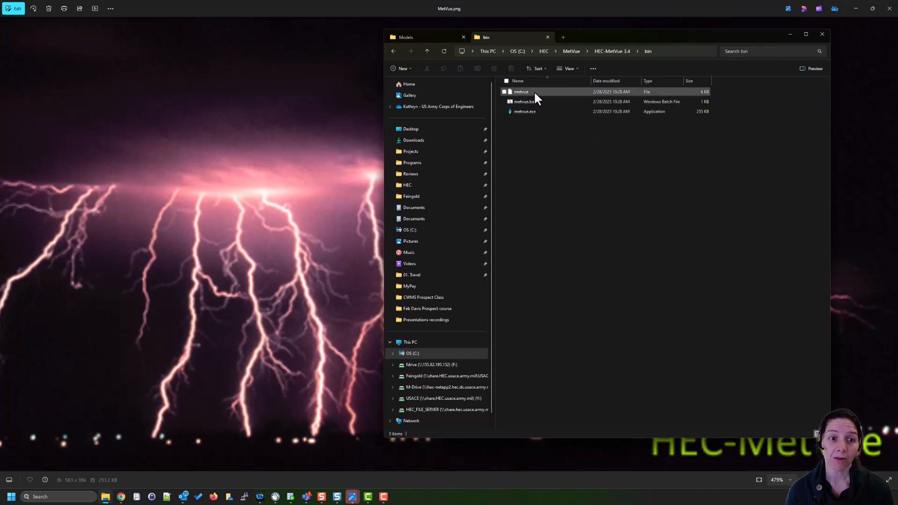
click(522, 112)
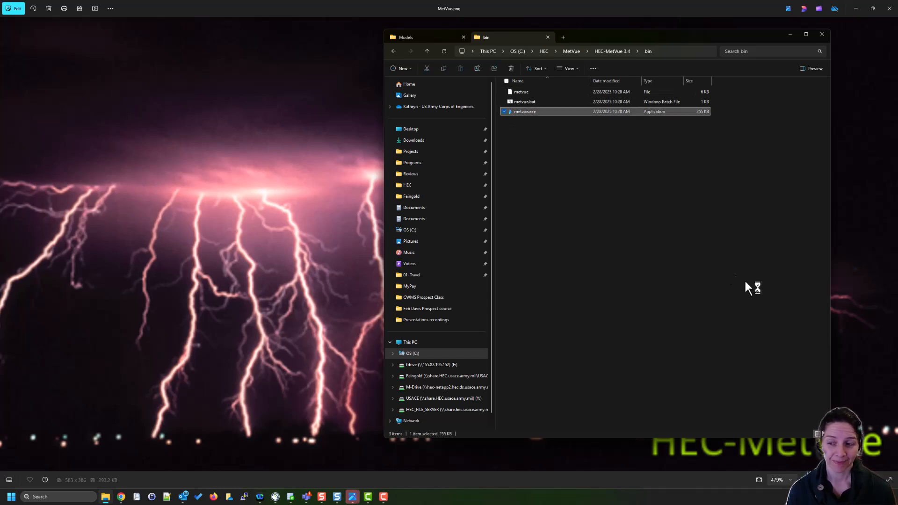
Examine the map files in the Maps folder of HEC_MetVue_Setup, inside the Models folder.
drag(737, 37, 645, 57)
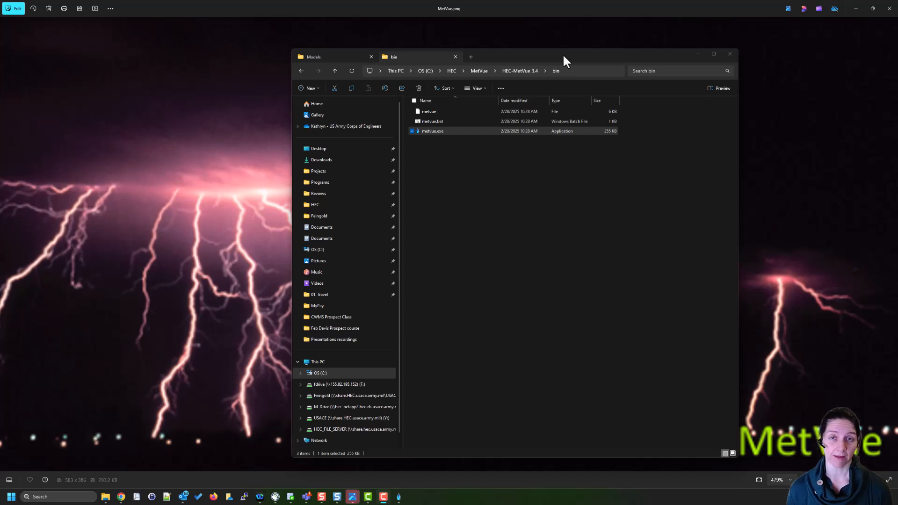
click(335, 56)
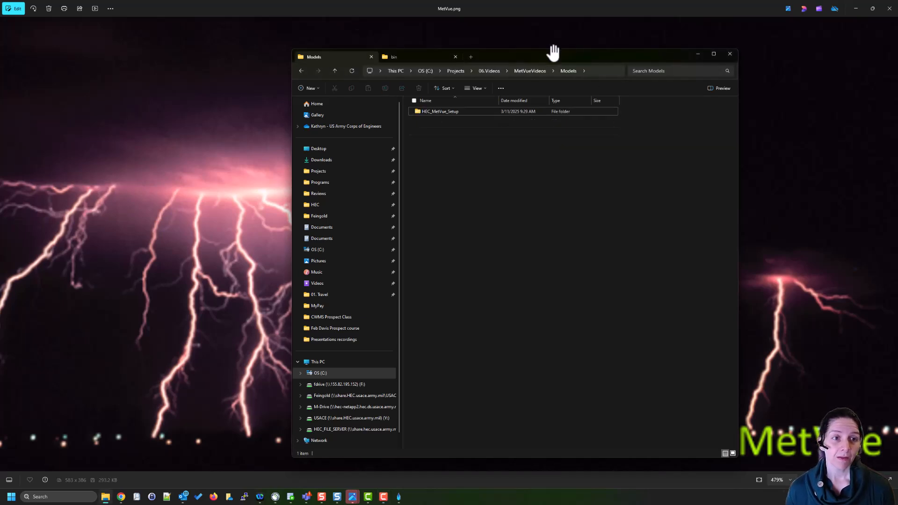
double_click(462, 111)
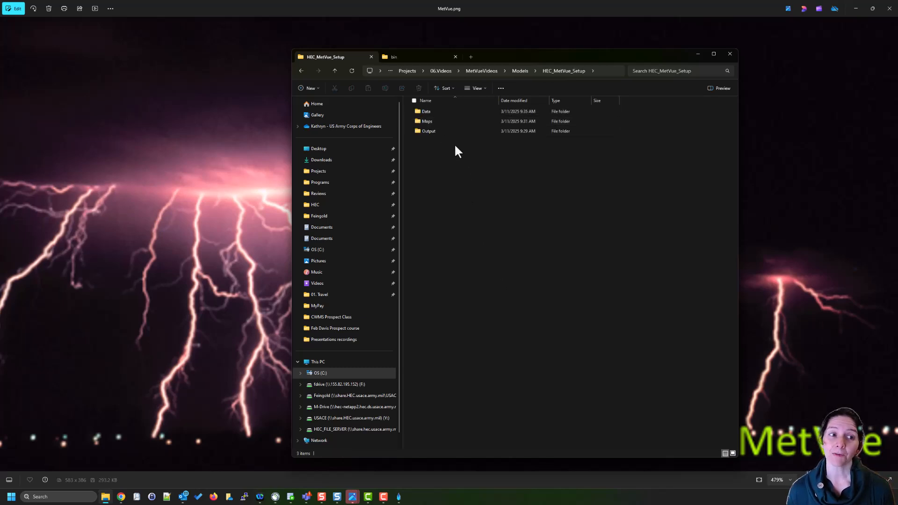
double_click(455, 122)
scroll(468, 196, down, 1)
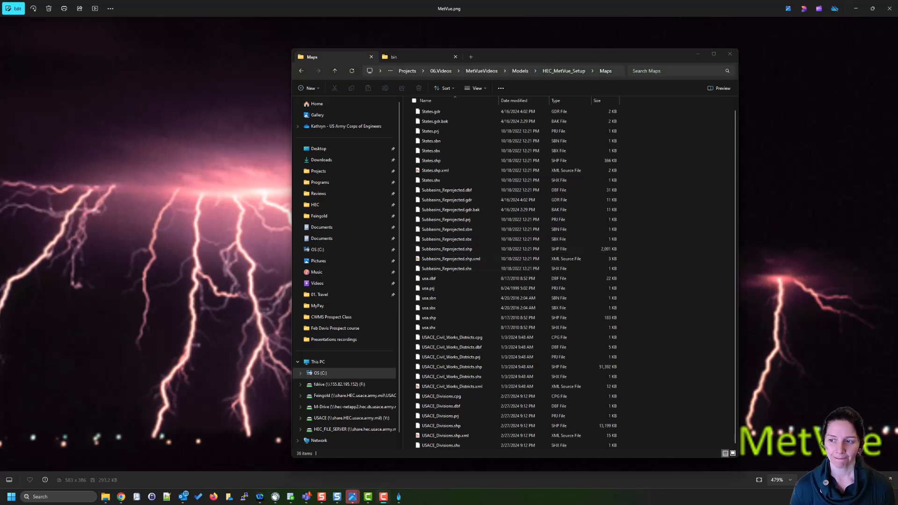
Switch to HEC-MetVue, maximize its window, and start creating a new project file.
drag(897, 129, 501, 123)
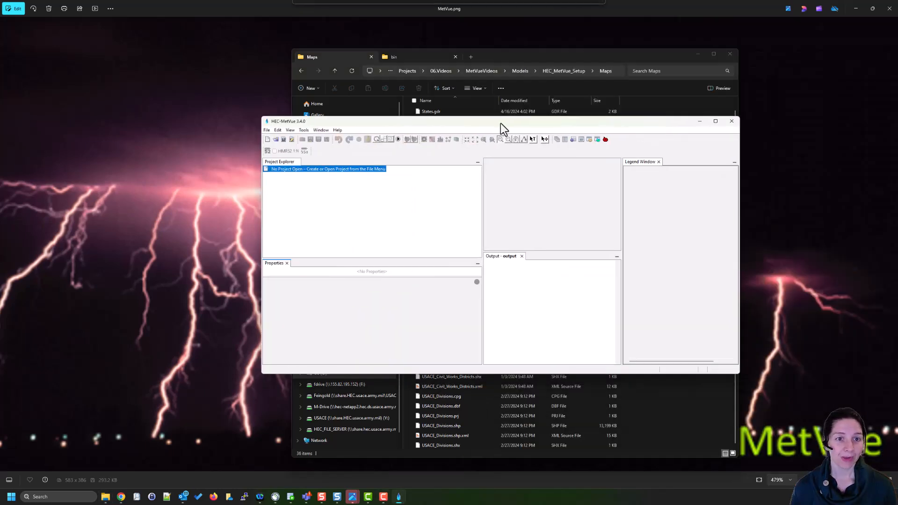
double_click(501, 122)
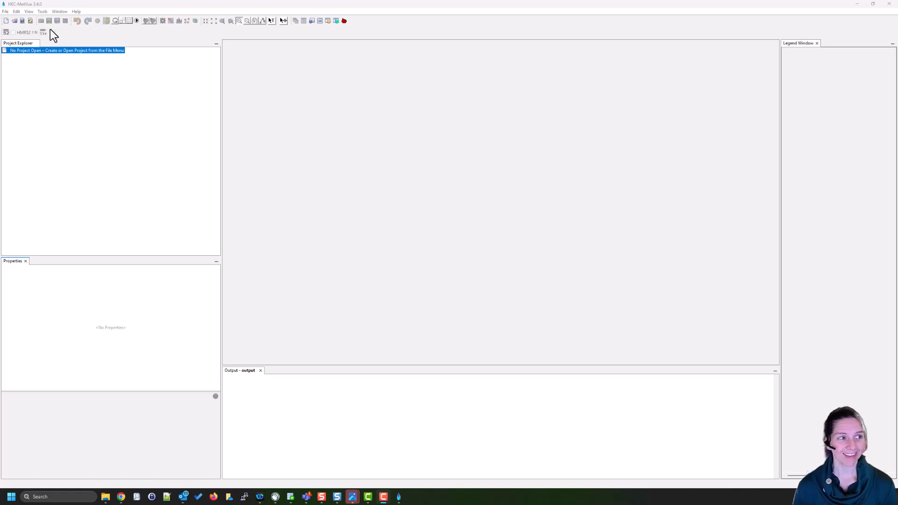
click(5, 12)
mouse_move(16, 11)
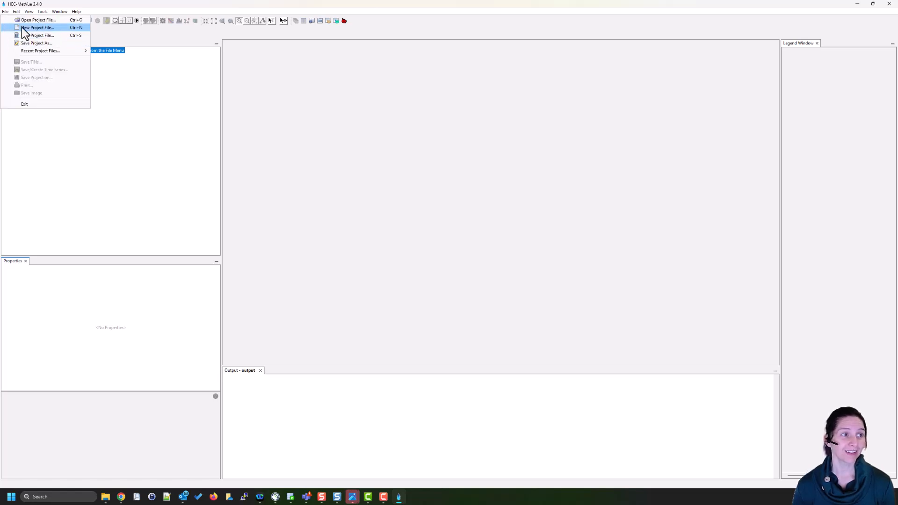
click(22, 29)
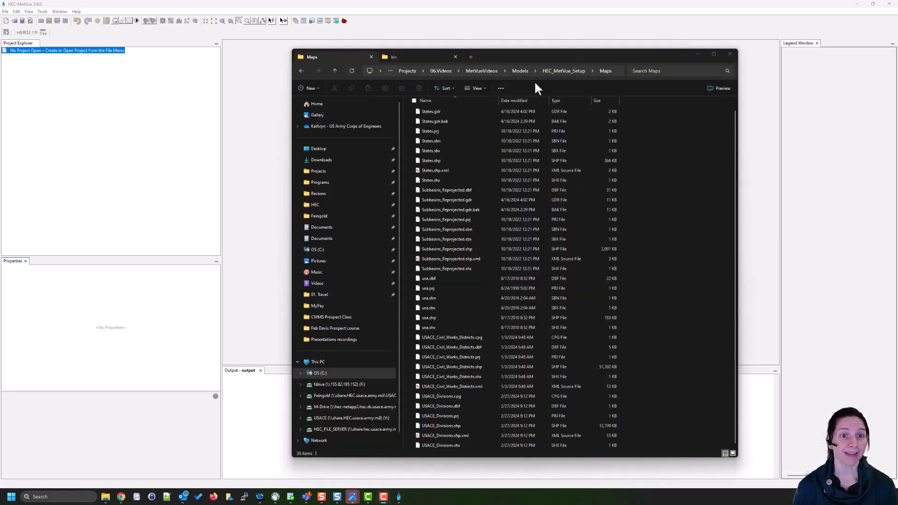
In File Explorer, go up to the HEC_MetVue_Setup folder and display its full path.
click(561, 71)
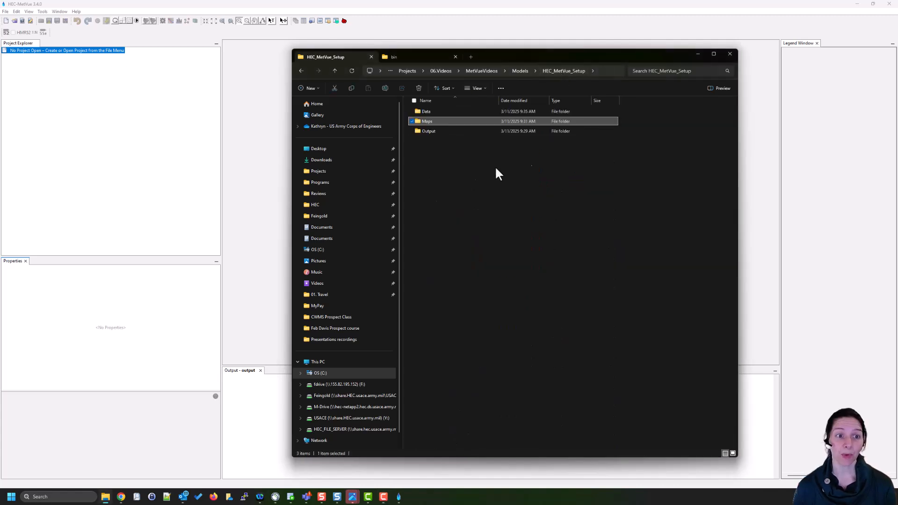
click(615, 67)
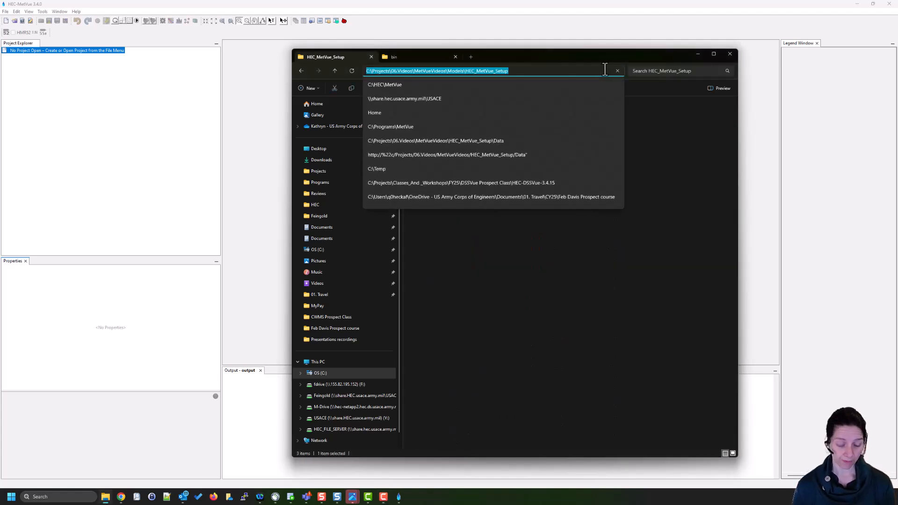
click(558, 282)
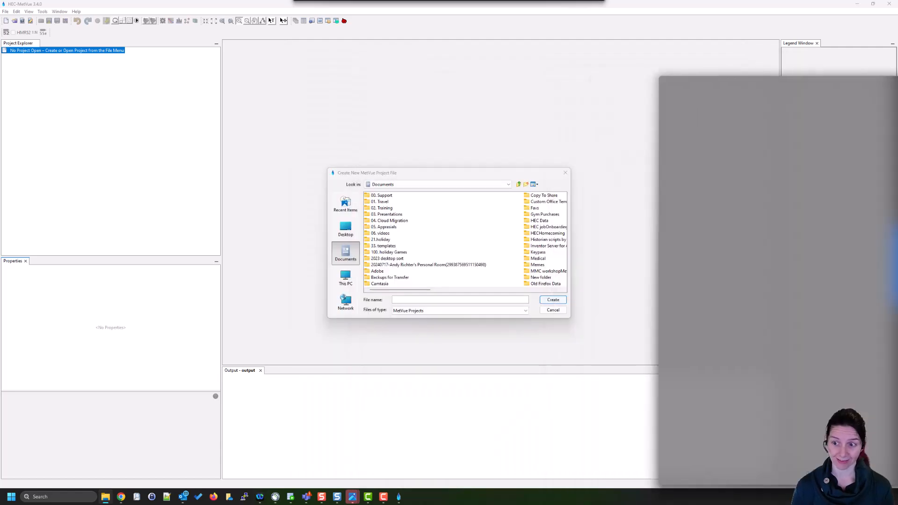
Set the new project's location to C:\Projects\06.Videos\MetVueVideos\Models\HEC_MetVue_Setup.
click(482, 185)
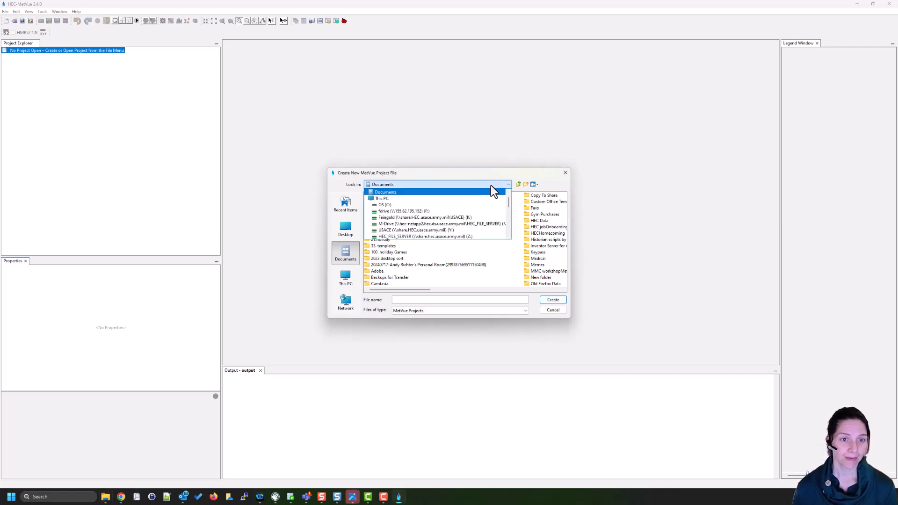
click(436, 205)
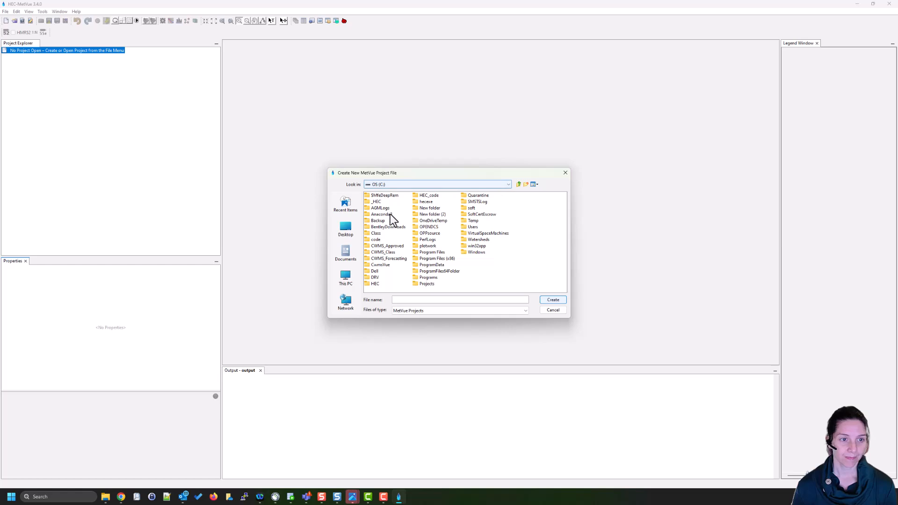
click(429, 284)
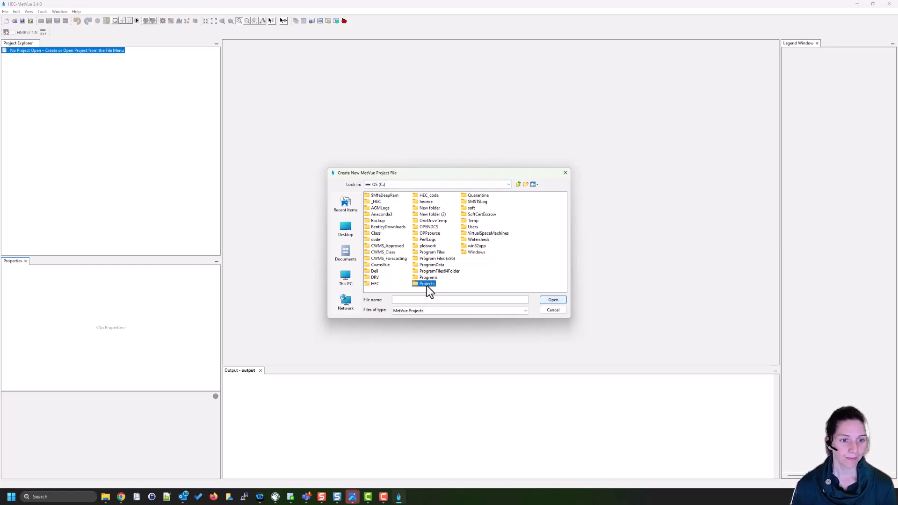
double_click(419, 285)
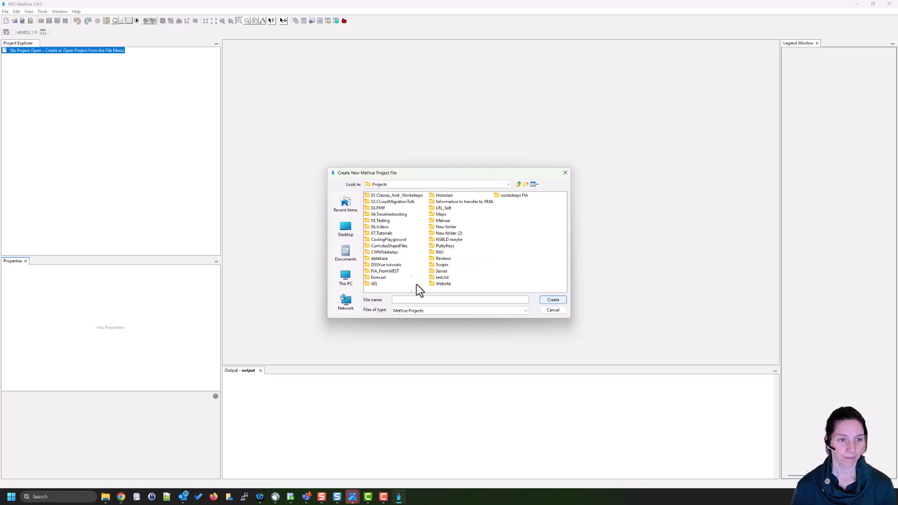
double_click(374, 227)
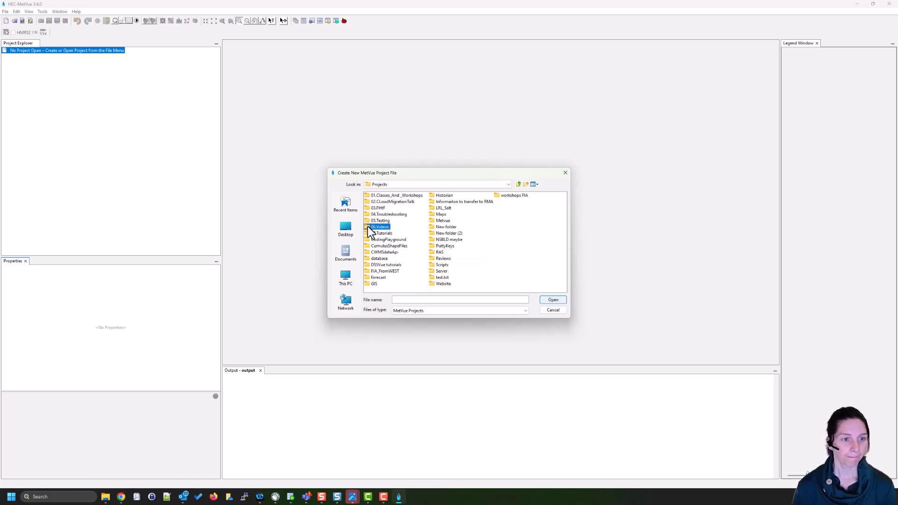
double_click(367, 203)
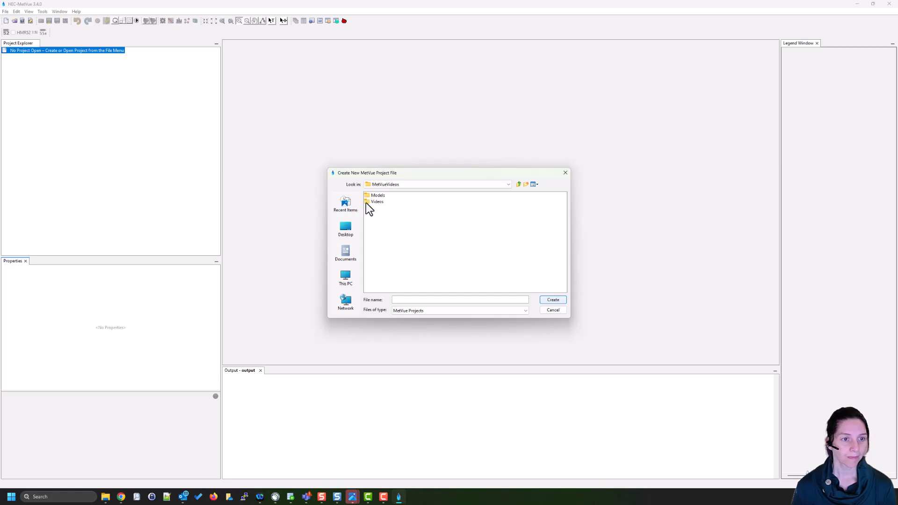
double_click(368, 196)
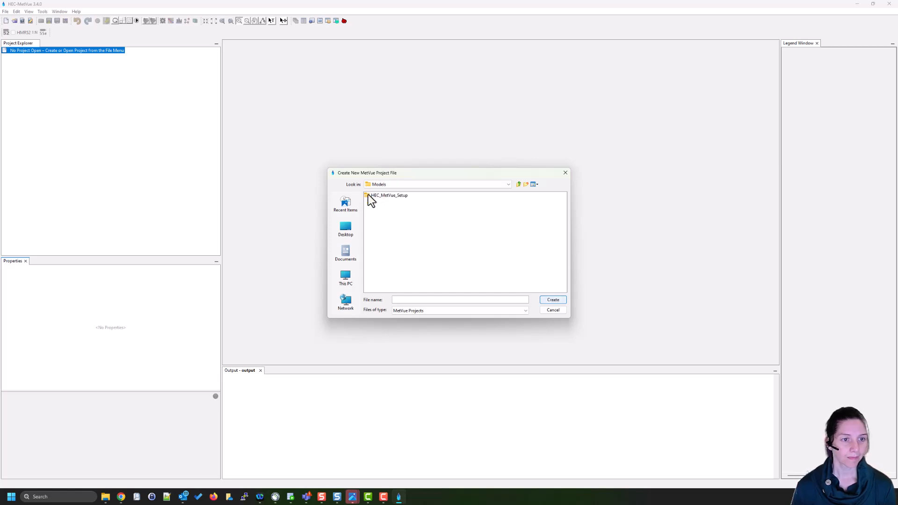
click(383, 195)
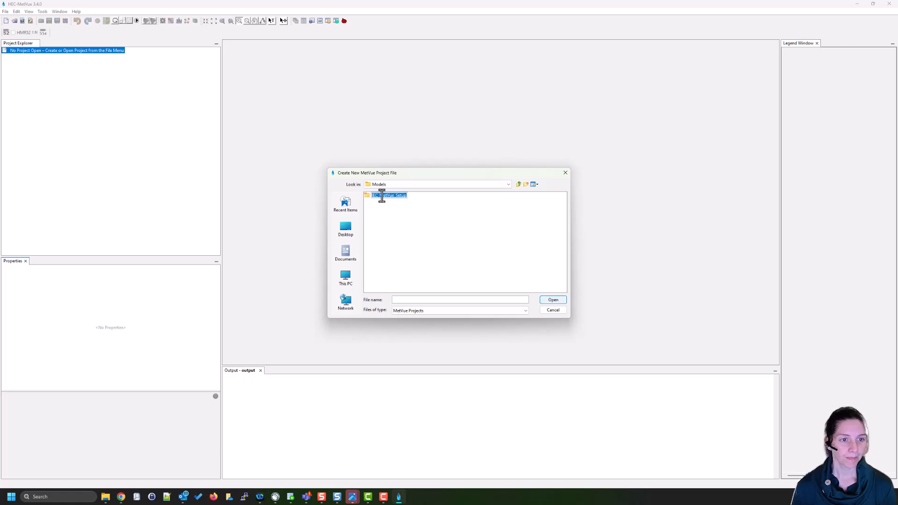
double_click(367, 195)
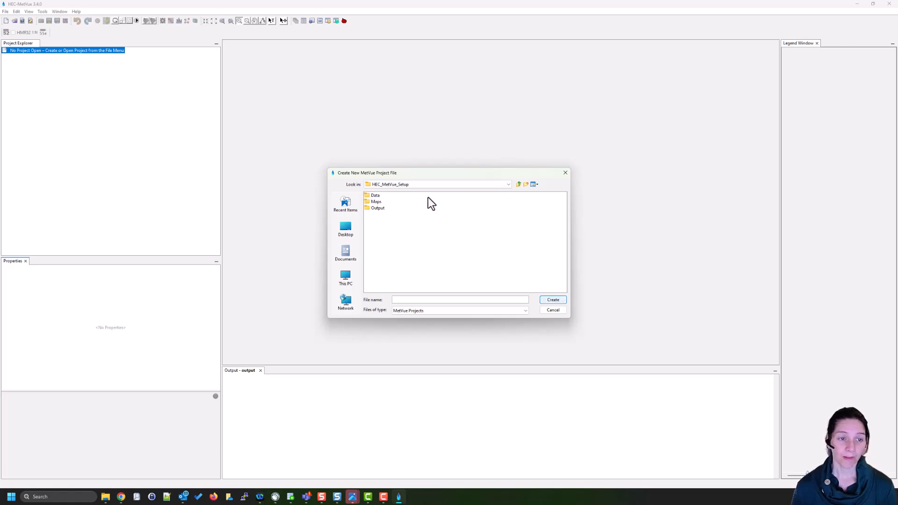
Name the project file HEC_MetVue_Setup, create it, and look through the project creation instructions.
click(430, 300)
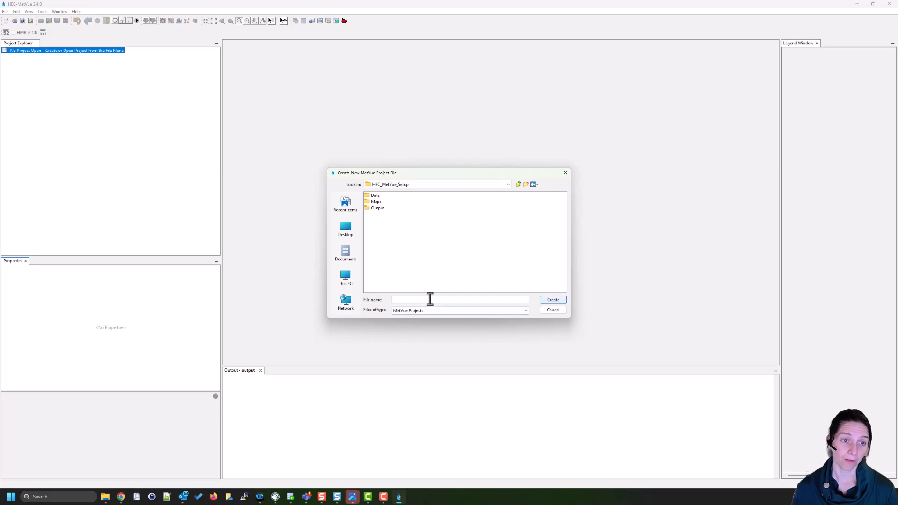
text(HEC_MetVu)
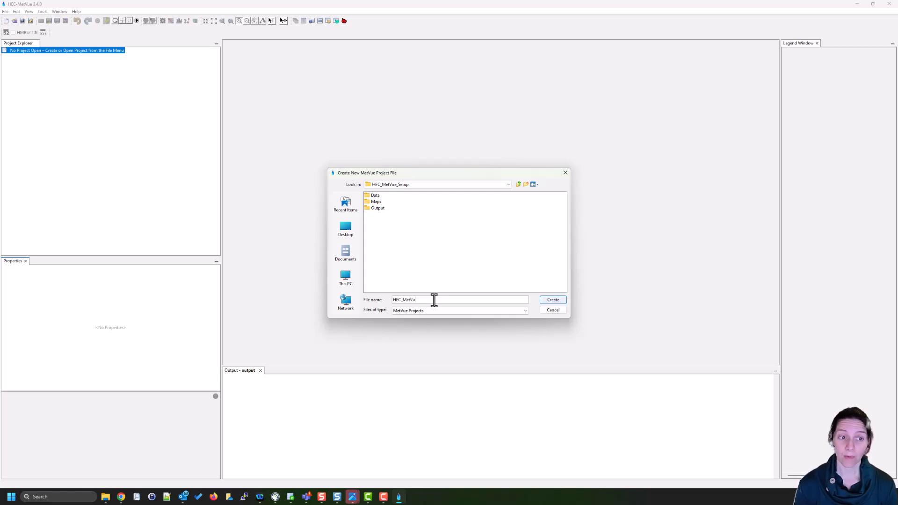
text(e_Setup)
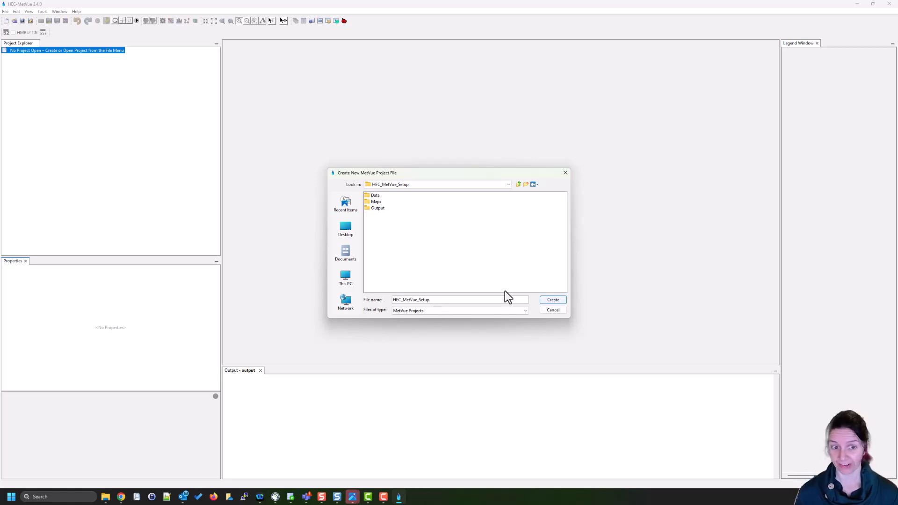
click(552, 300)
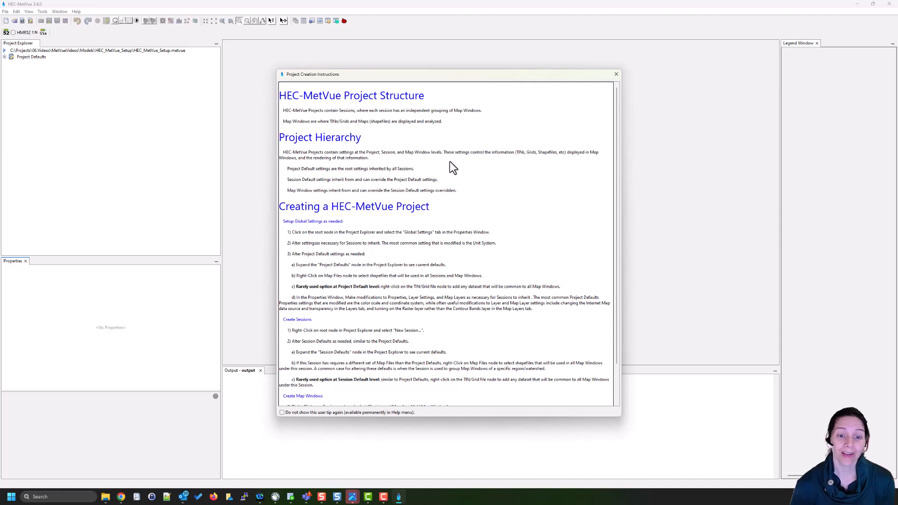
scroll(449, 183, down, 1)
scroll(453, 193, up, 1)
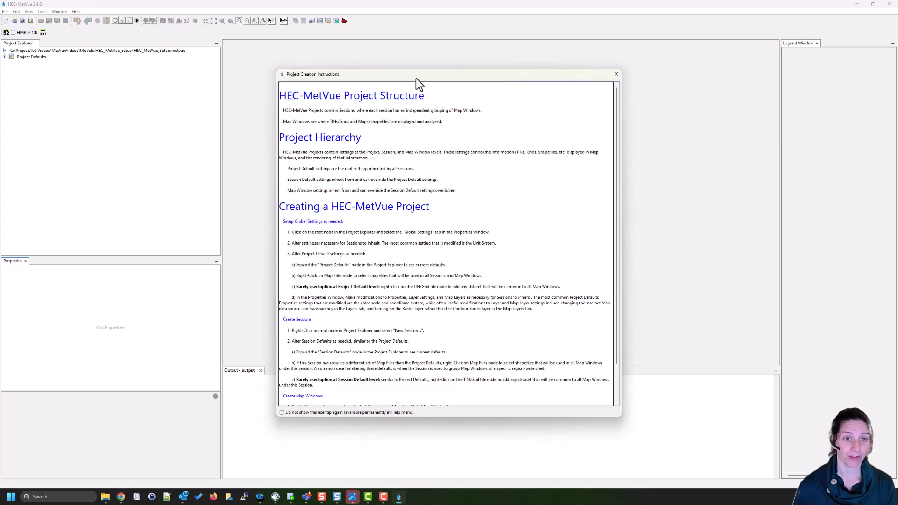
Move the project creation instructions window out of the way and expand Project Defaults and its map data node.
drag(417, 78, 897, 80)
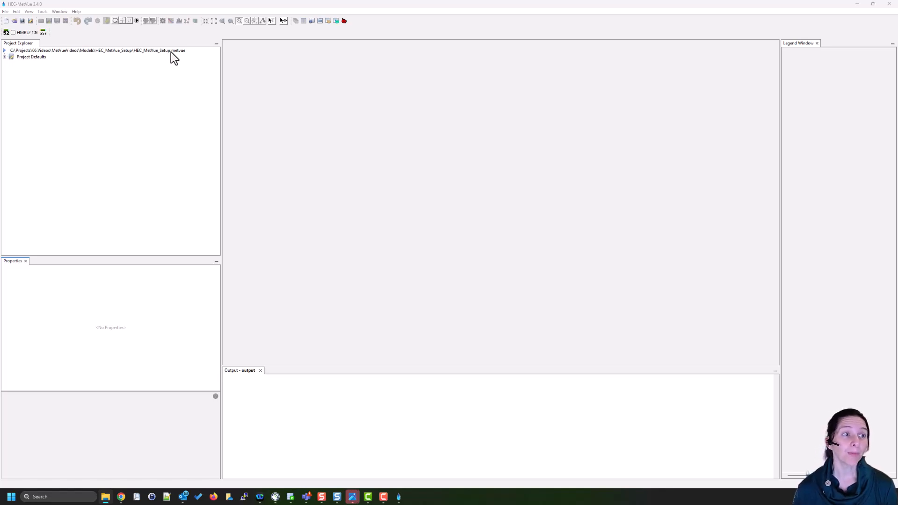
click(4, 57)
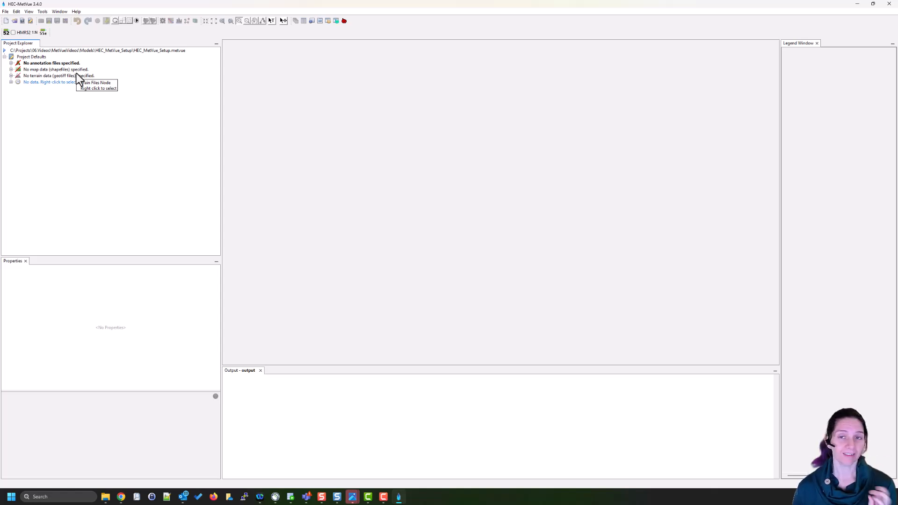
click(11, 69)
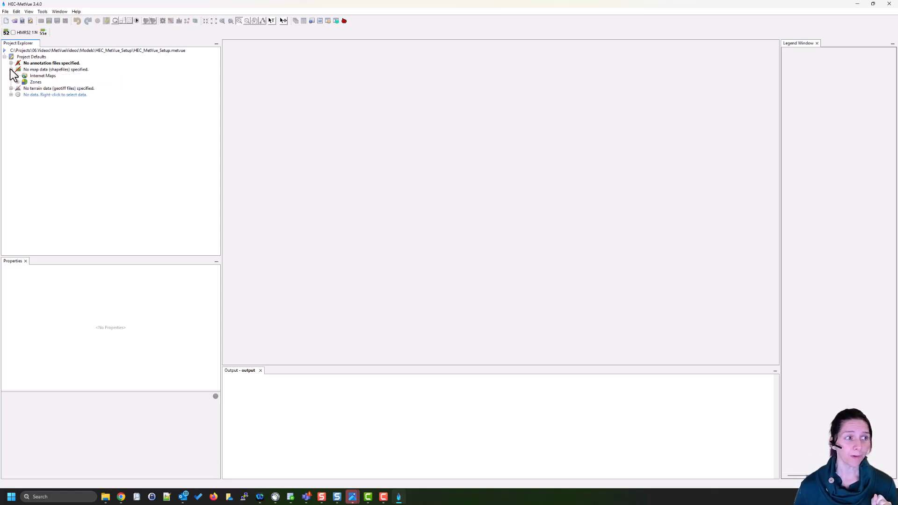
Add States.shp, Subbasins_Reprojected.shp and usa.shp from the Maps folder to the project's default map selection.
click(54, 70)
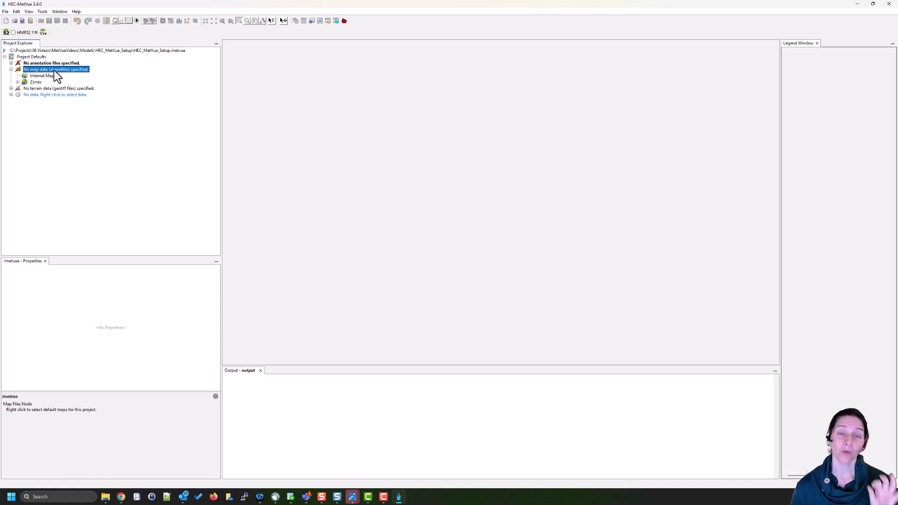
right_click(55, 70)
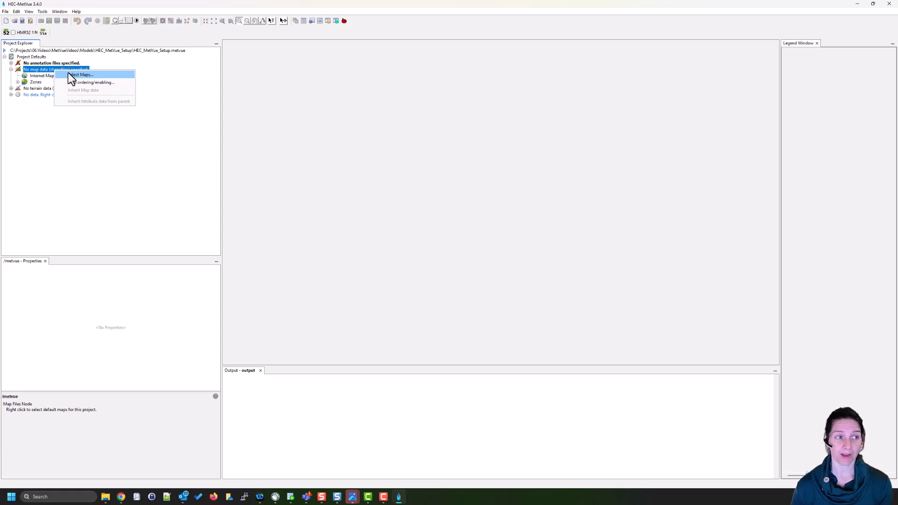
click(76, 75)
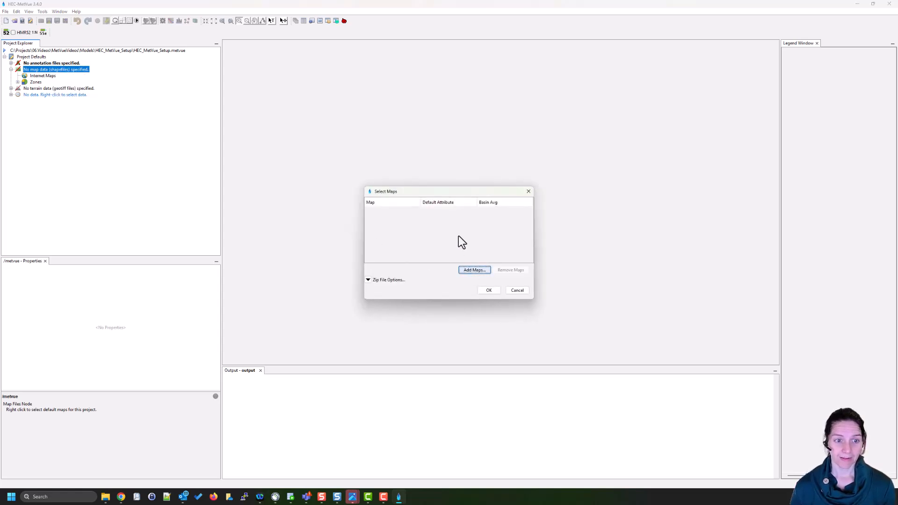
double_click(369, 198)
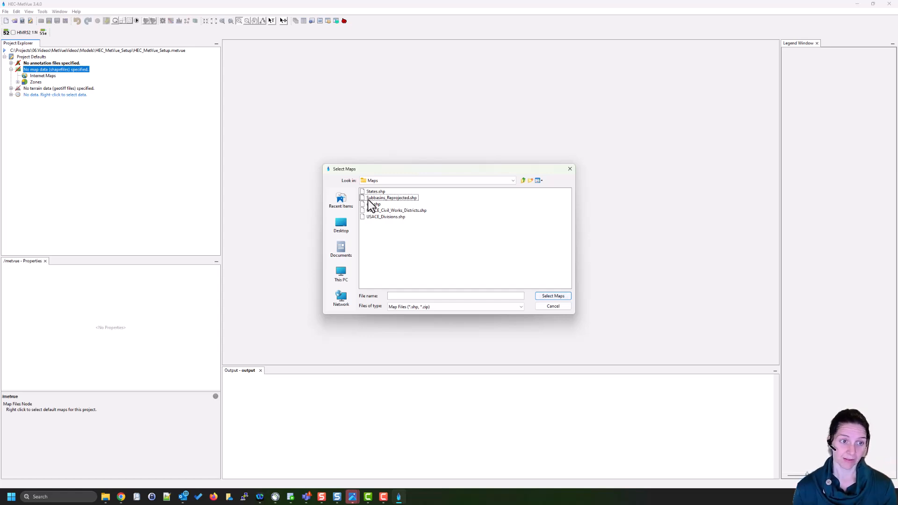
click(367, 199)
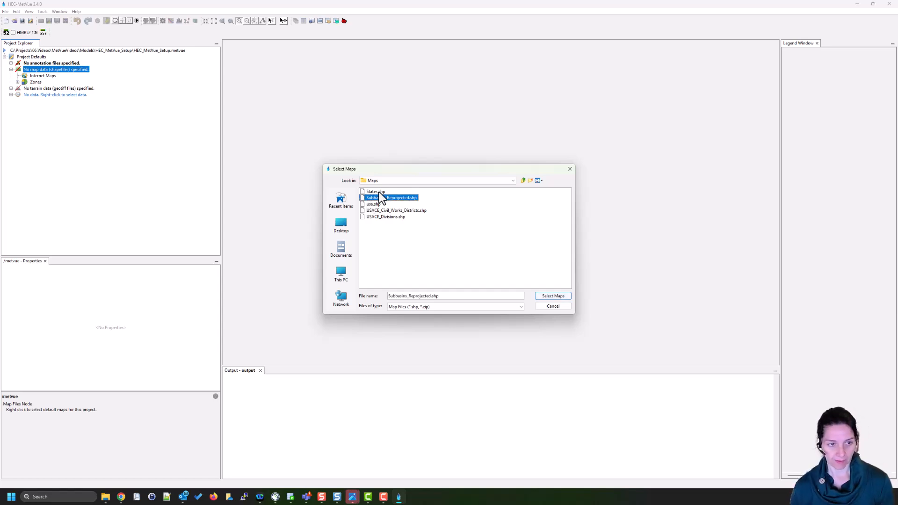
ctrl+click(377, 192)
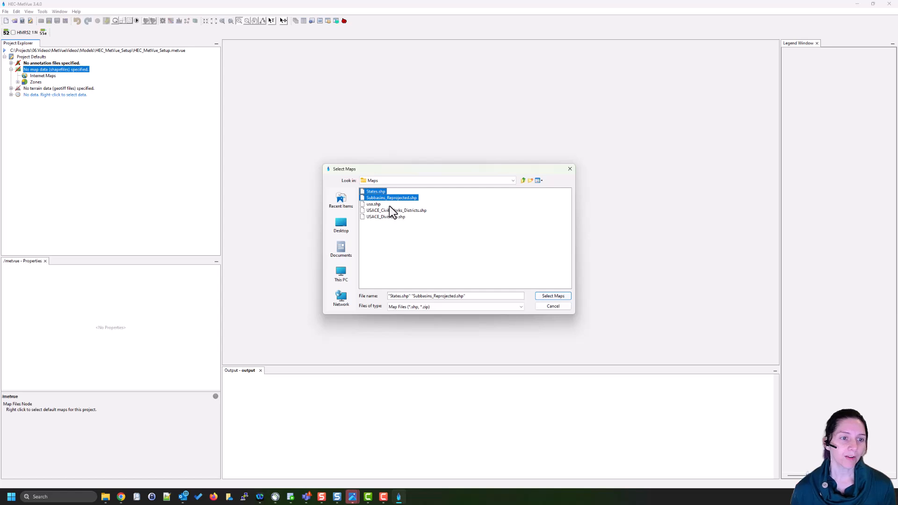
click(379, 204)
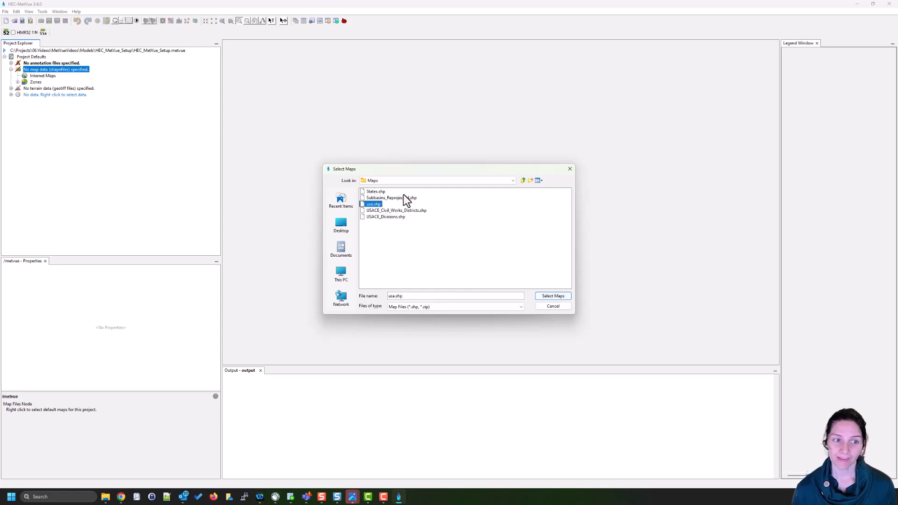
ctrl+click(366, 192)
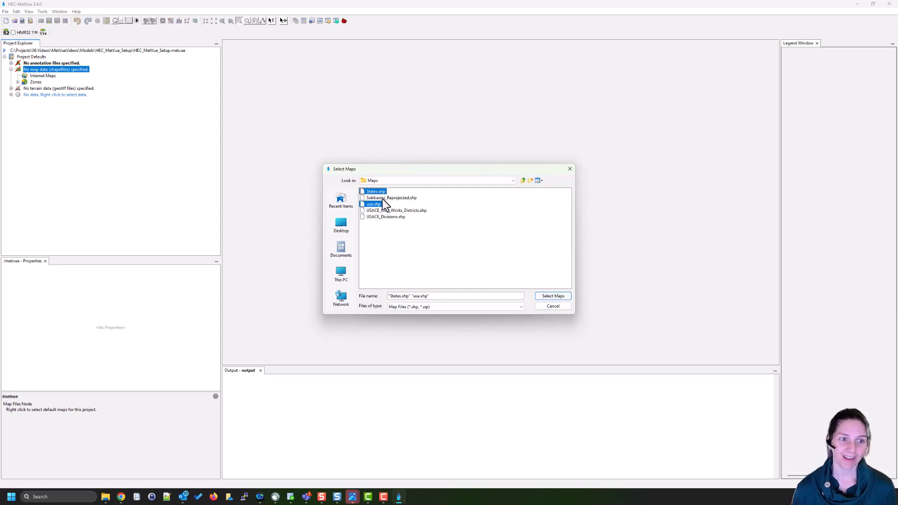
ctrl+click(382, 198)
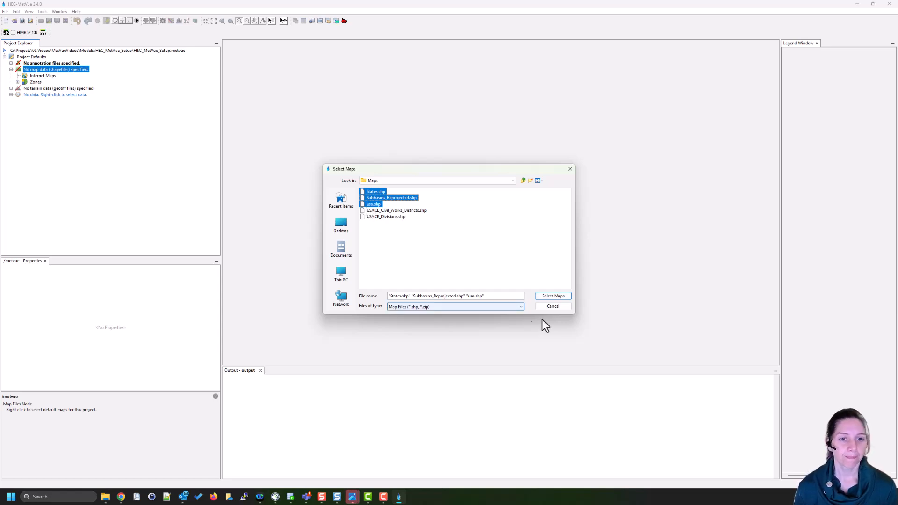
click(557, 295)
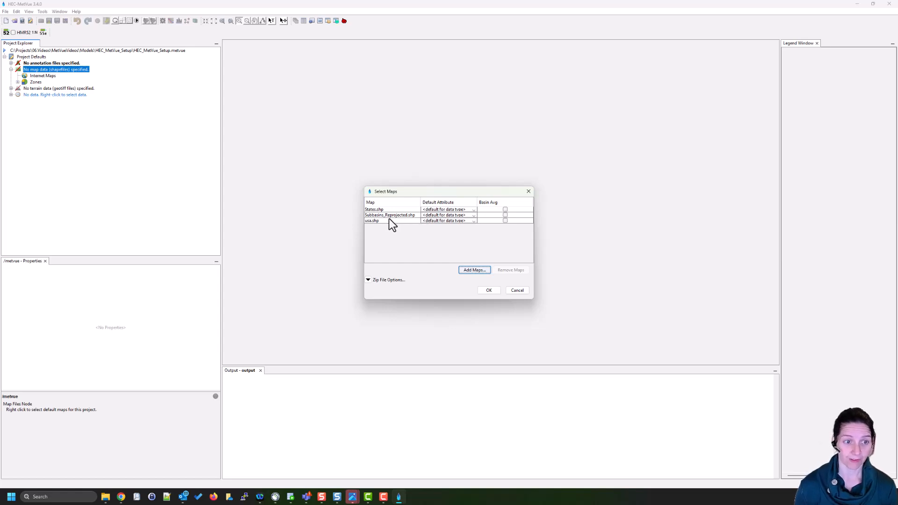
Enable Basin Avg for Subbasins_Reprojected.shp, set its default attribute to Basin_Polygons, and accept the map selection.
click(505, 215)
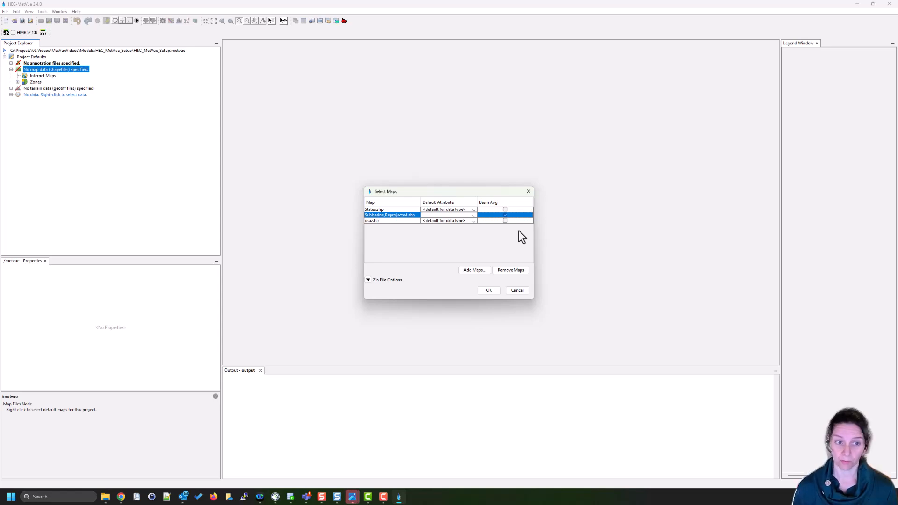
click(473, 215)
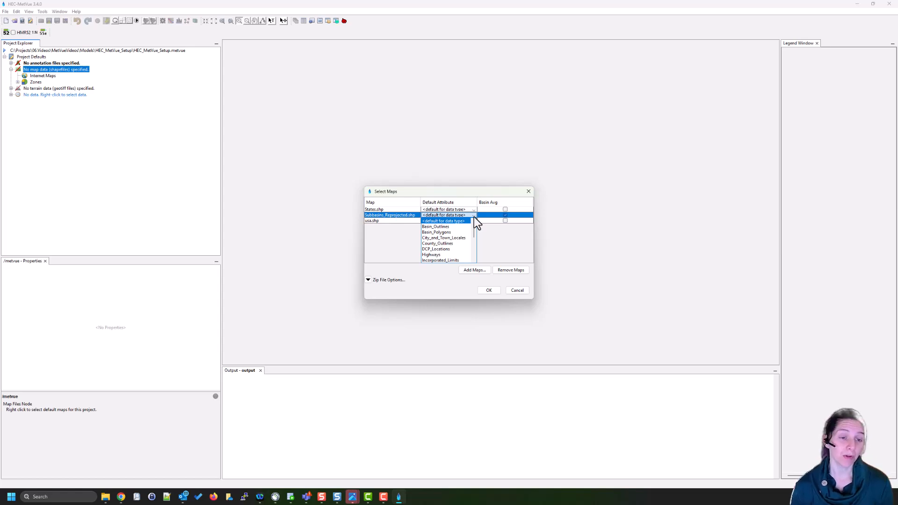
click(457, 233)
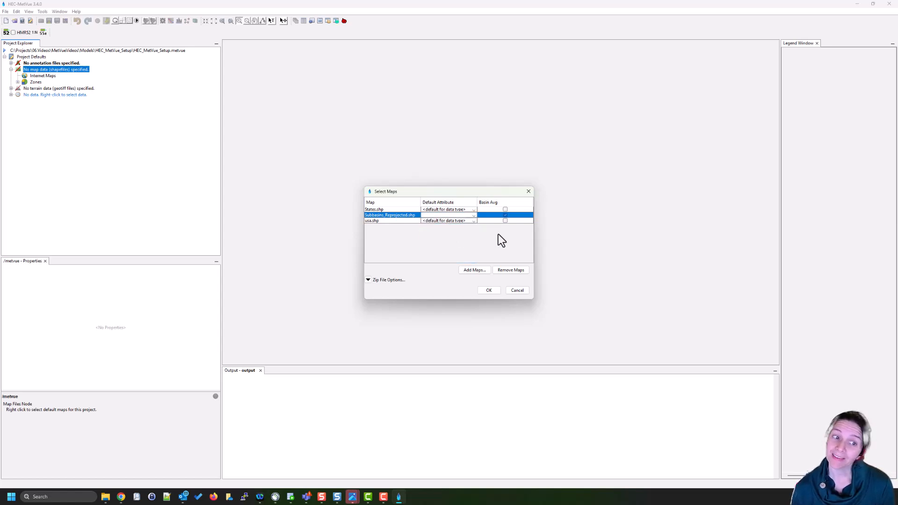
click(492, 292)
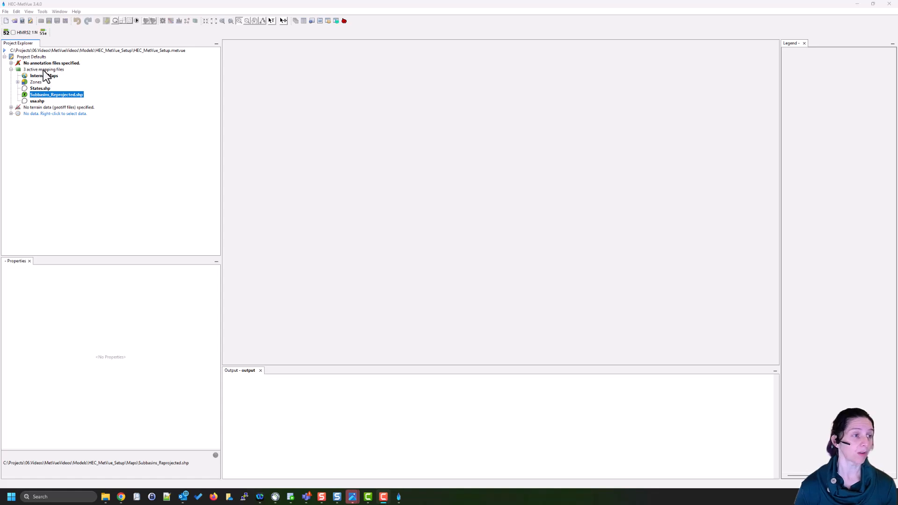
Set the color scale in the Project Defaults properties to (English) Precipitation - max 30 in.
click(32, 57)
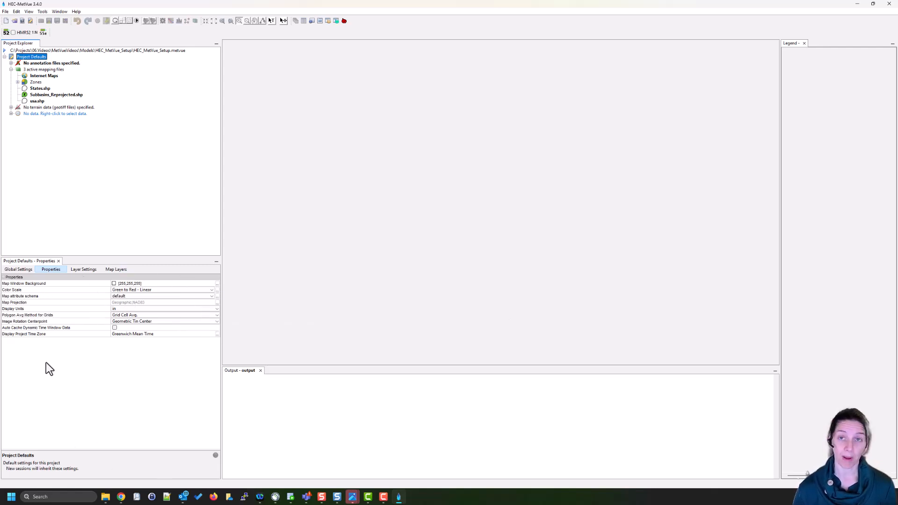
click(152, 290)
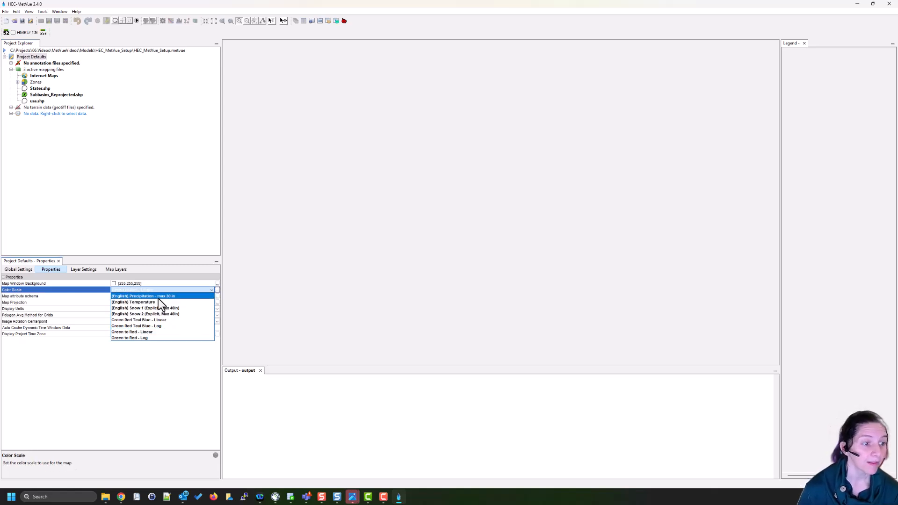
click(158, 299)
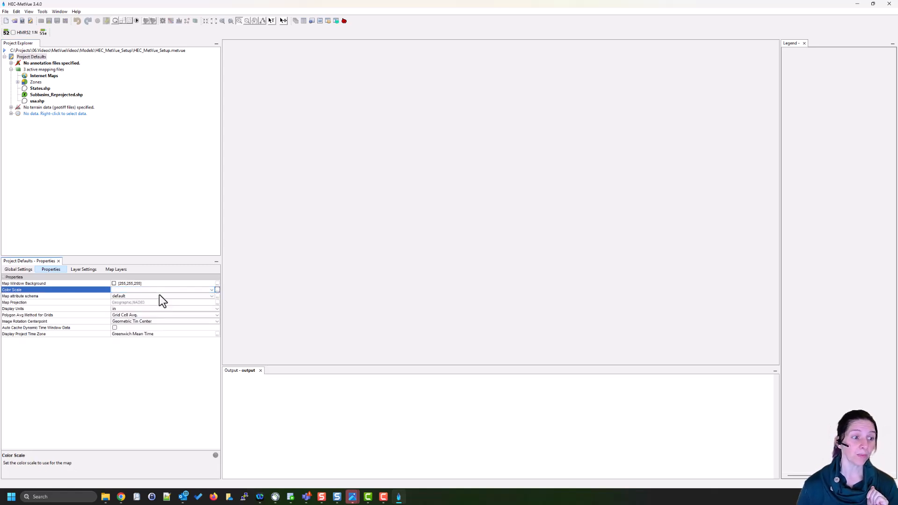
click(212, 297)
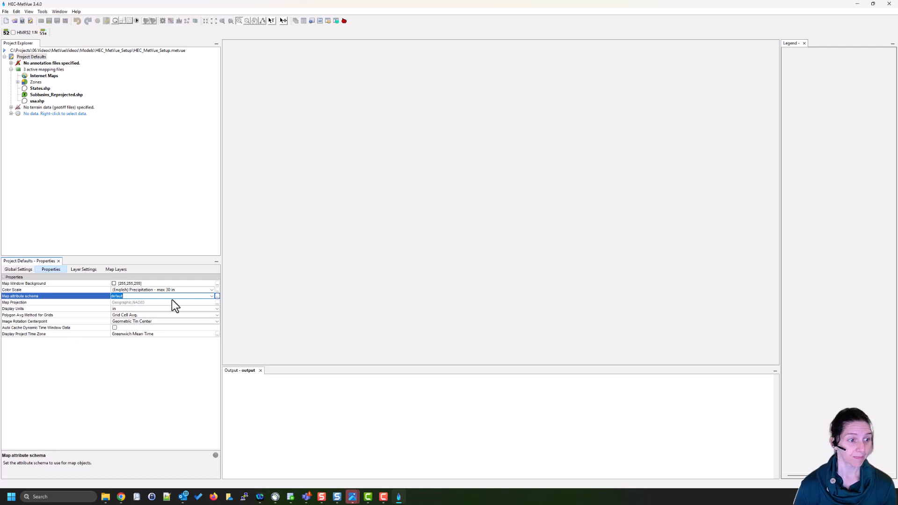
click(210, 291)
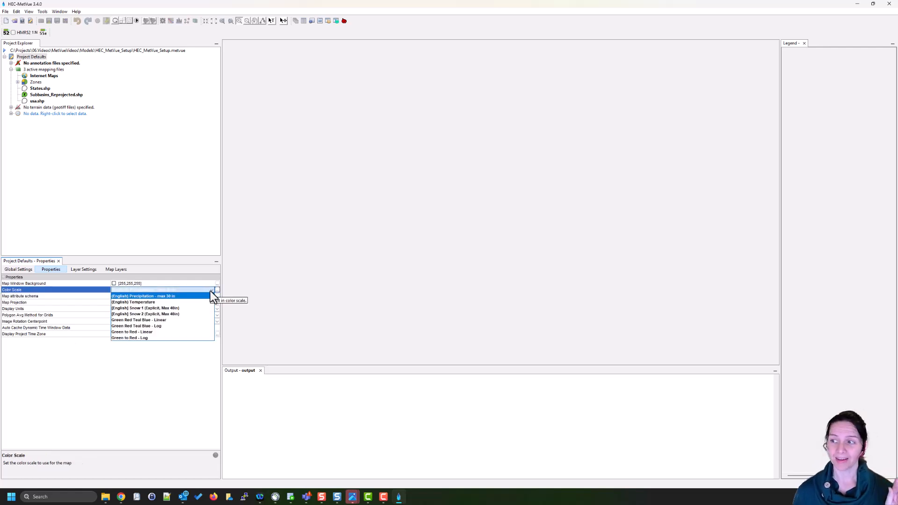
click(181, 297)
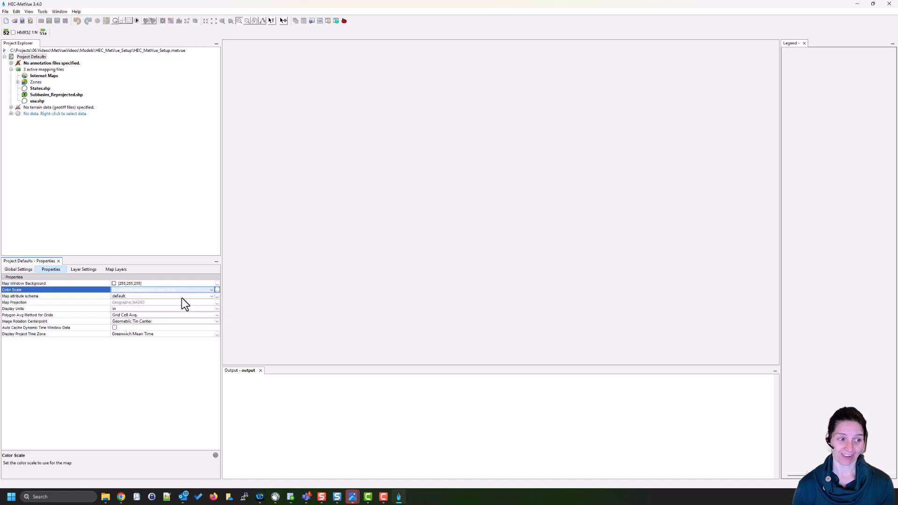
Review the project defaults for map projection, map attribute schema and display units, keeping the units in inches.
click(138, 302)
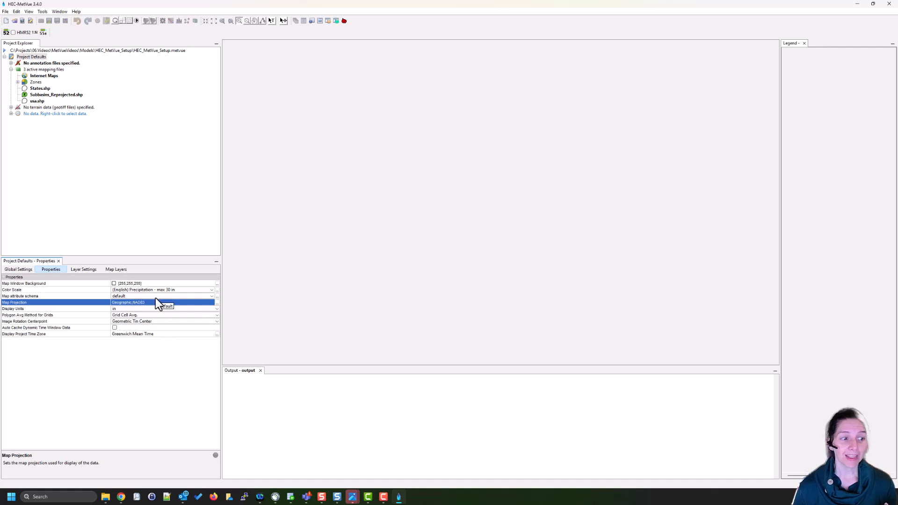
click(161, 309)
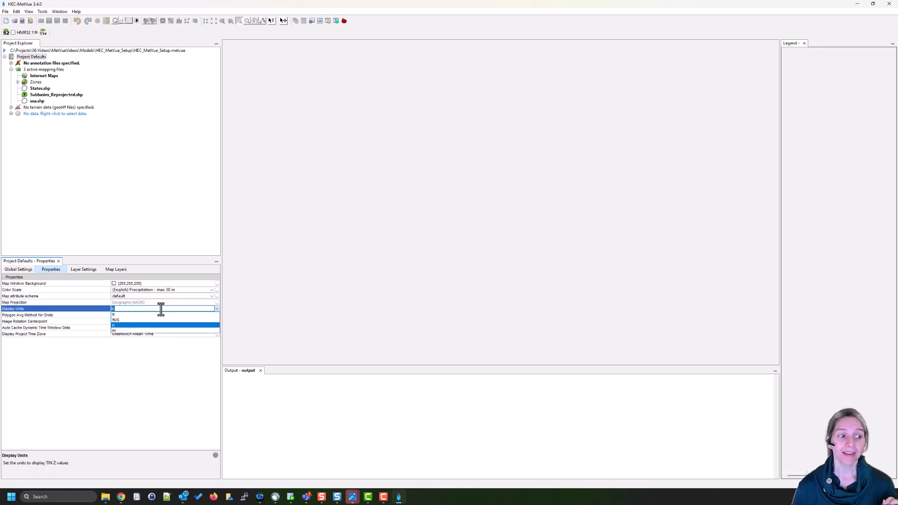
click(146, 324)
click(158, 297)
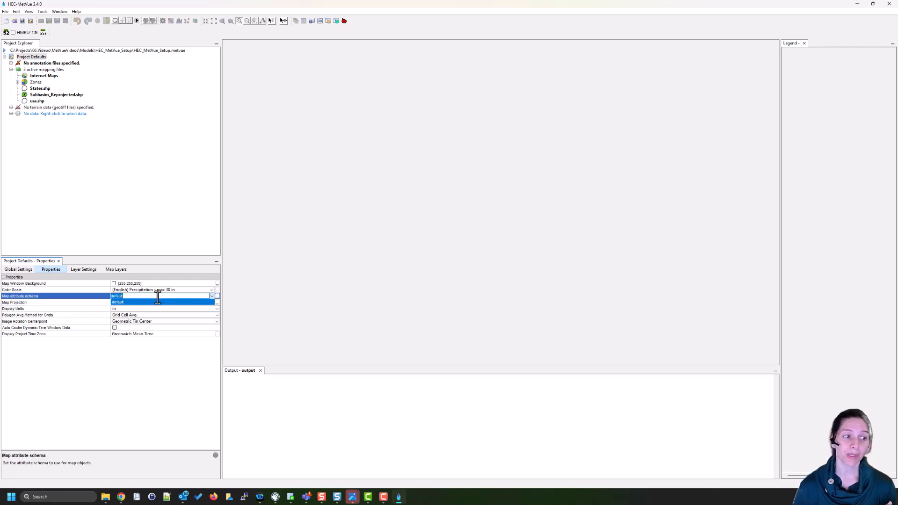
click(154, 309)
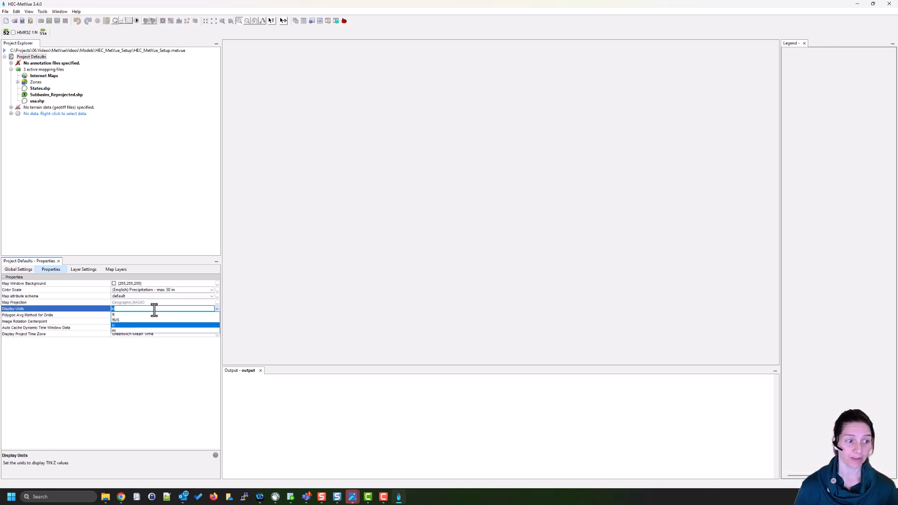
click(102, 377)
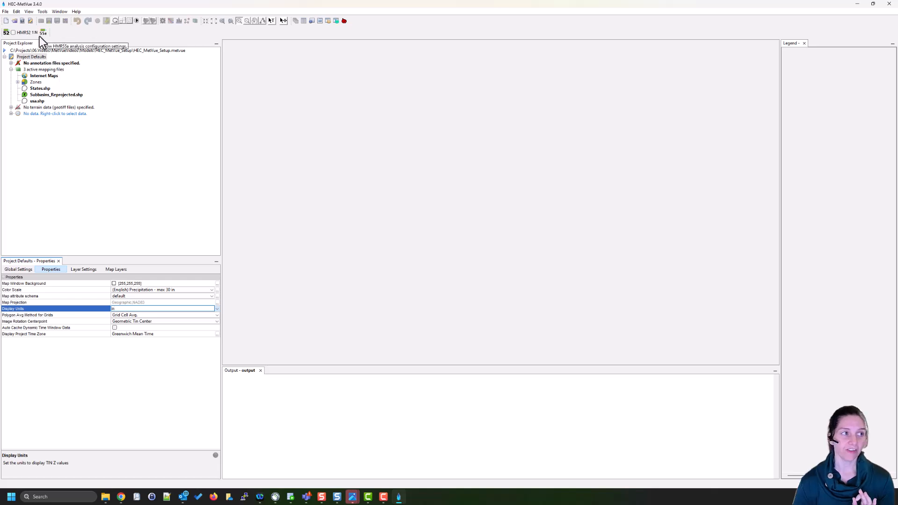
Save the project, dismiss the message, and collapse the list of mapping files under Project Defaults.
click(21, 21)
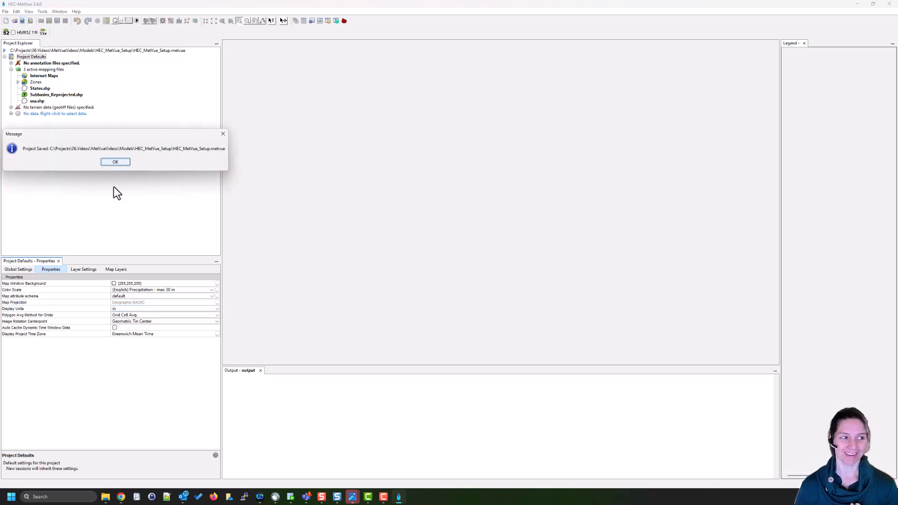
click(116, 163)
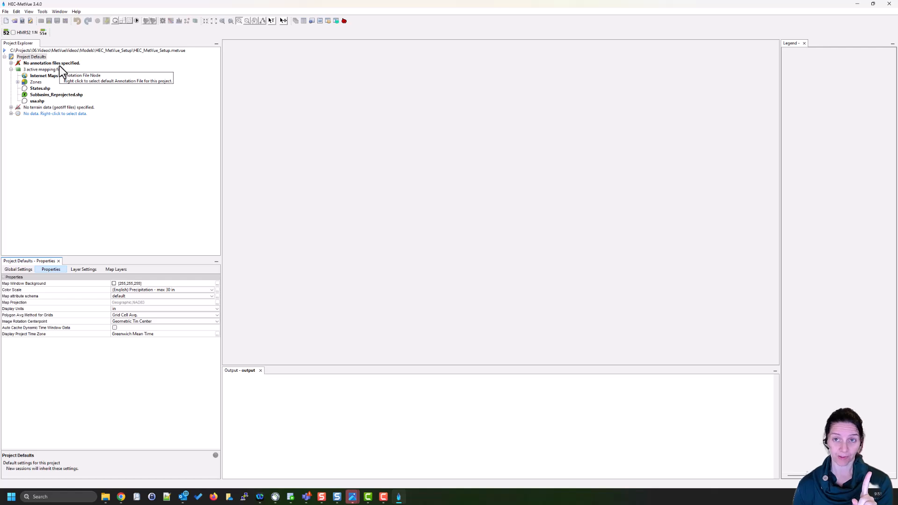
click(11, 69)
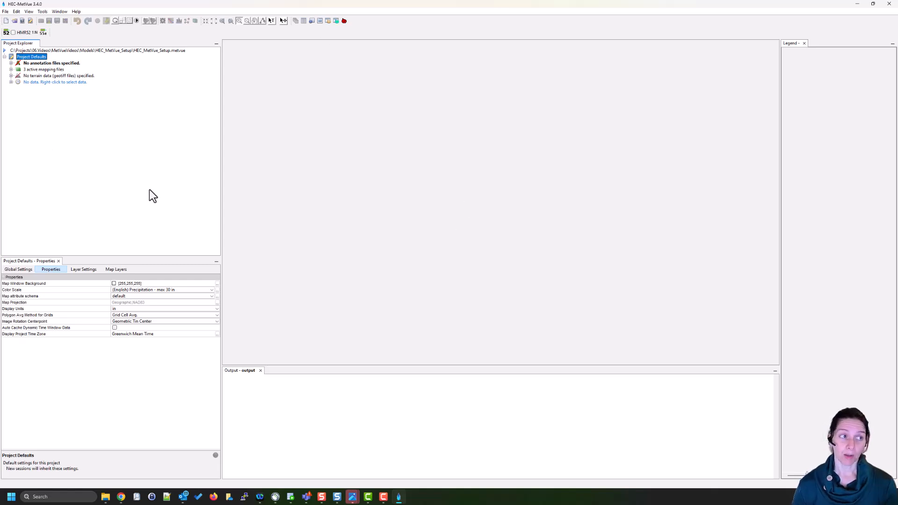
Create a new session named Hur_Helene in the HEC_MetVue_Setup project.
right_click(40, 50)
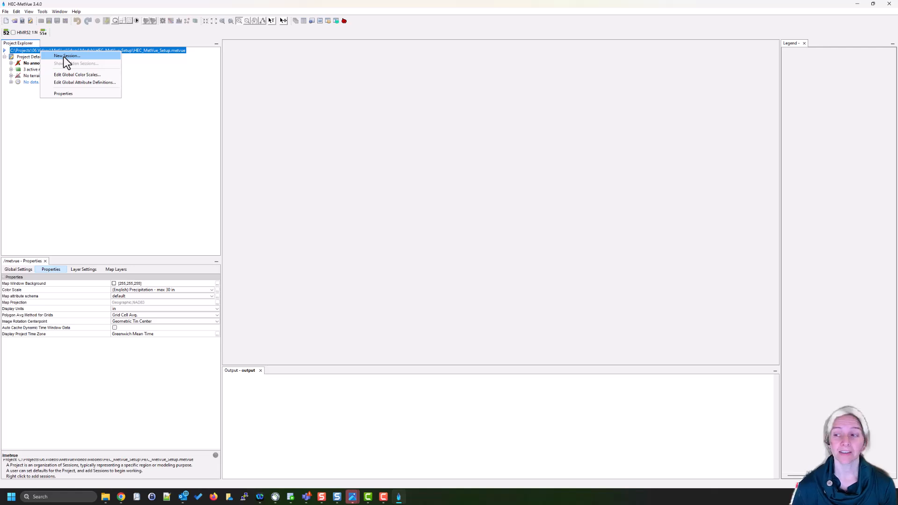
click(64, 57)
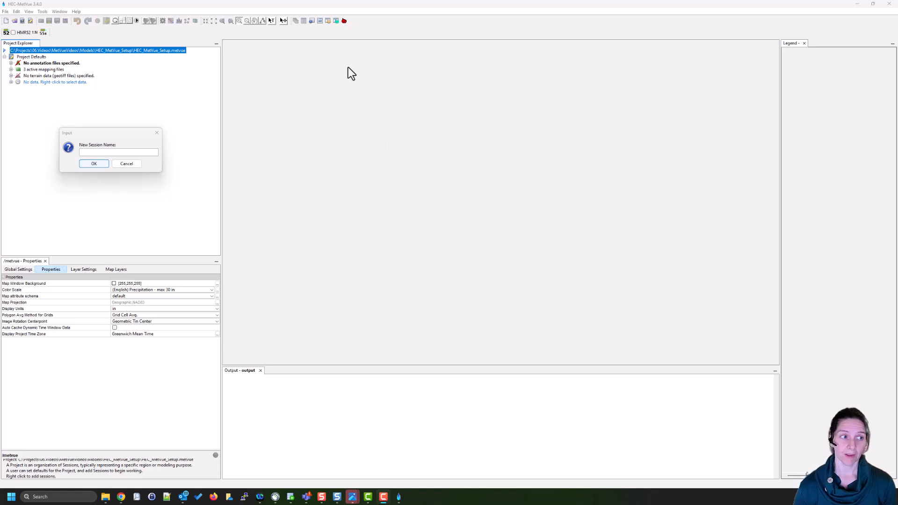
click(104, 154)
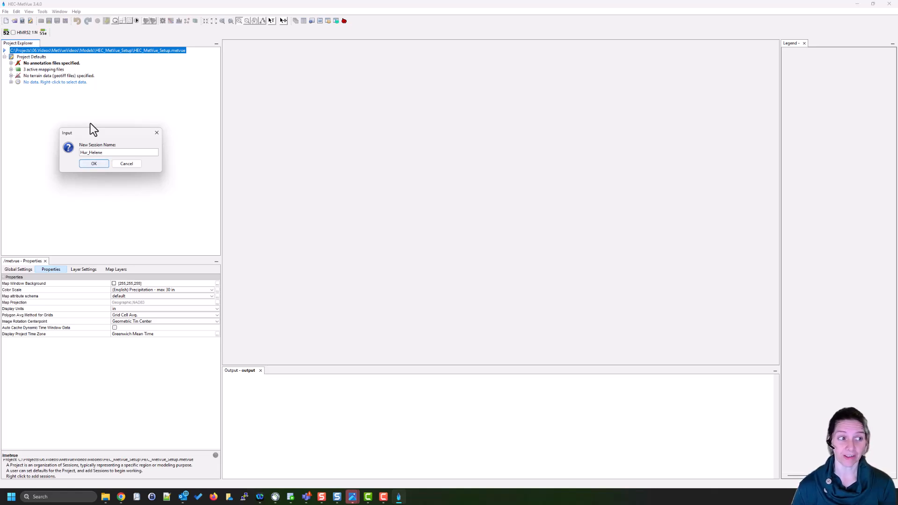
click(92, 163)
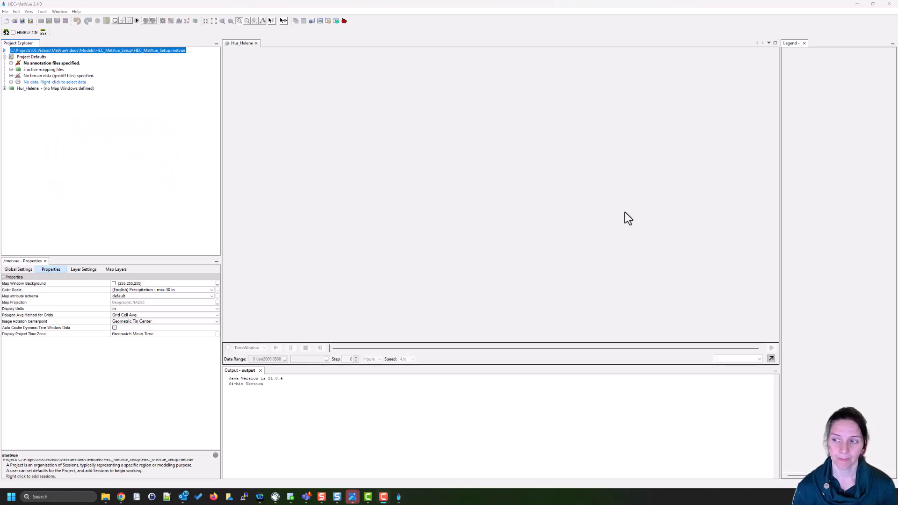
Expand the Hur_Helene session and its Session Defaults to review the inherited mapping files and display properties.
click(4, 89)
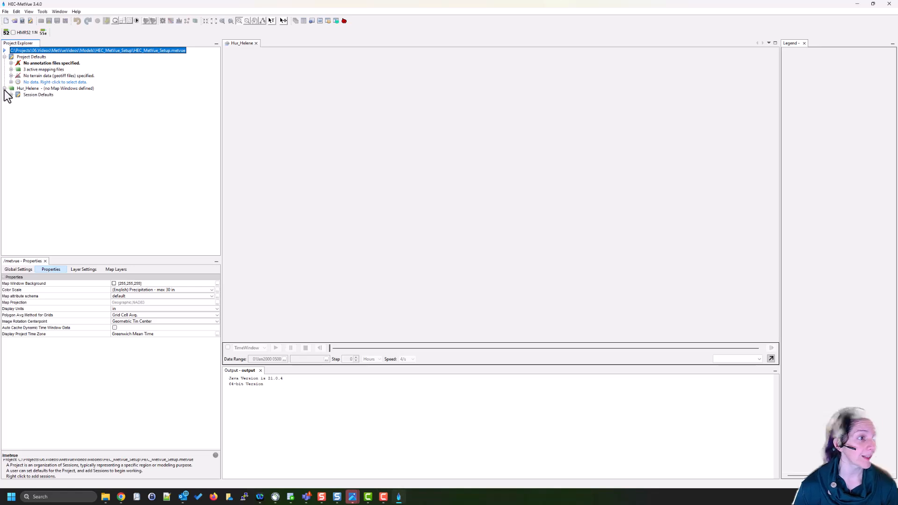
click(11, 95)
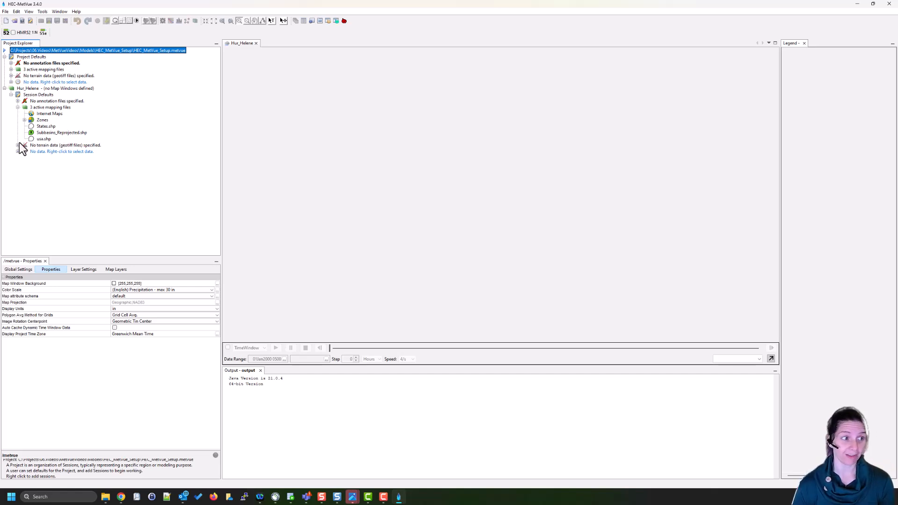
click(38, 95)
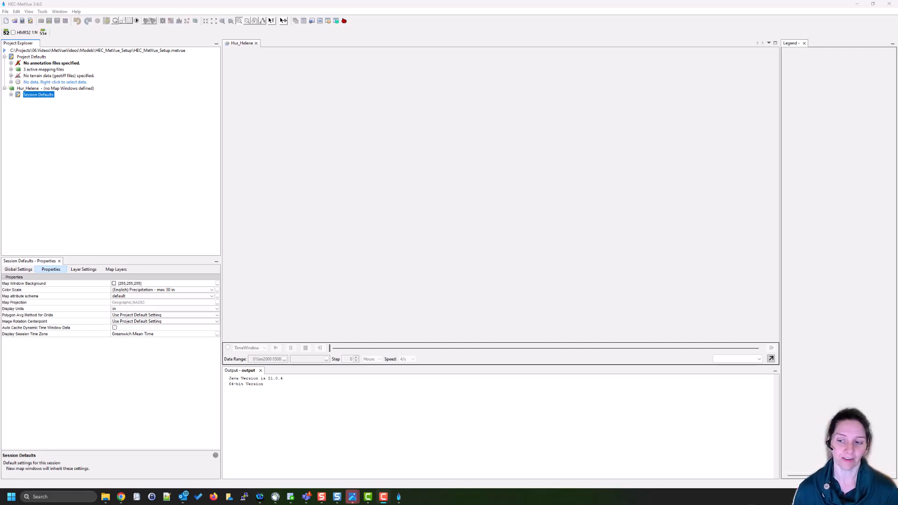
Switch to the USACE Cumulus site in Chrome and browse the list of available meteorological products.
click(121, 497)
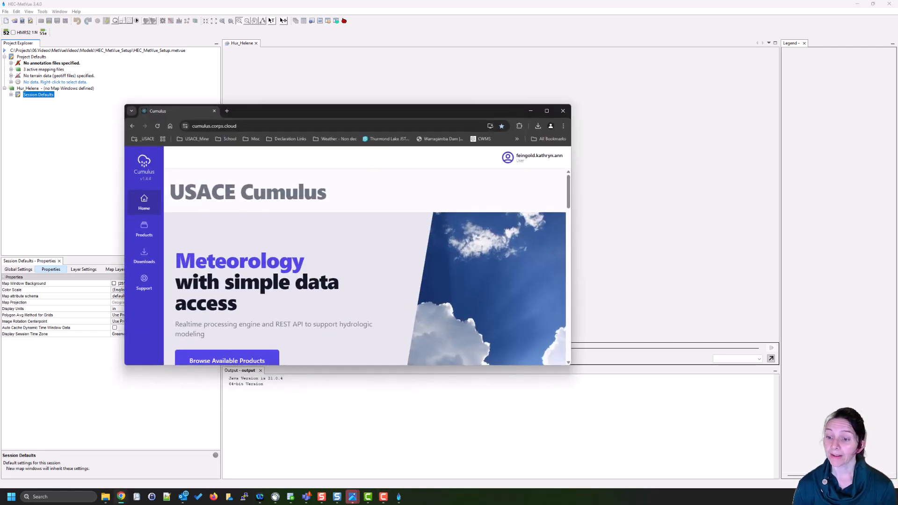
click(547, 111)
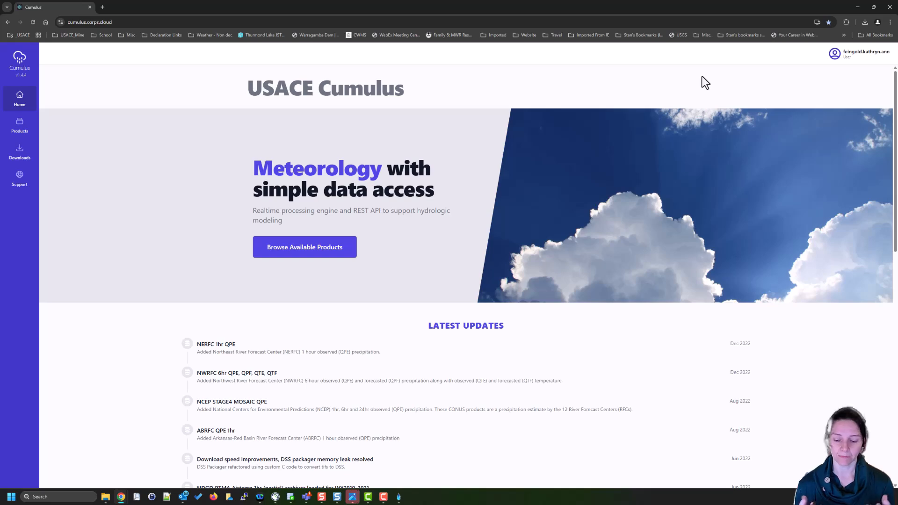
click(20, 125)
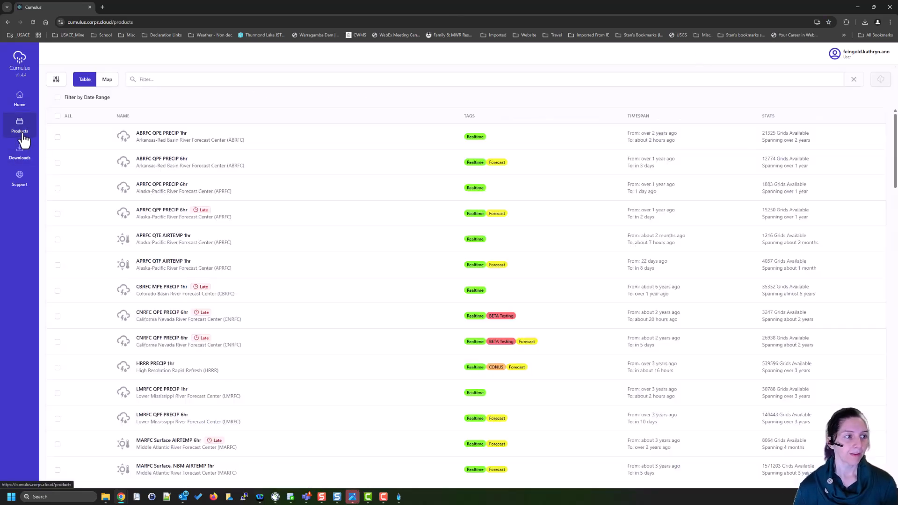
scroll(316, 155, down, 15)
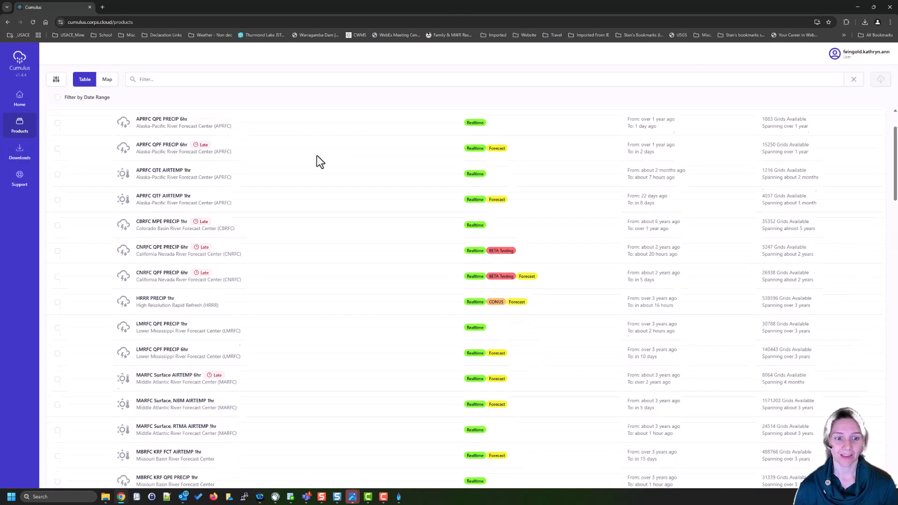
scroll(298, 369, down, 10)
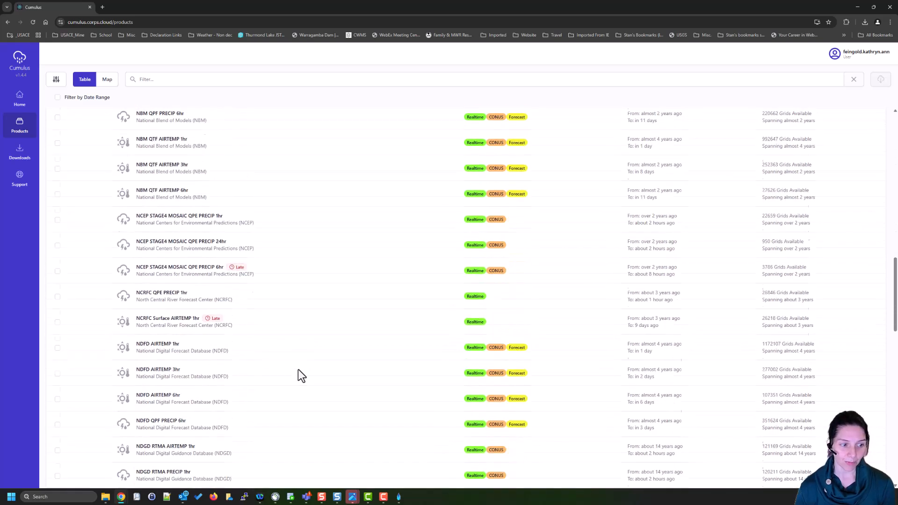
scroll(298, 369, up, 9)
scroll(302, 365, up, 10)
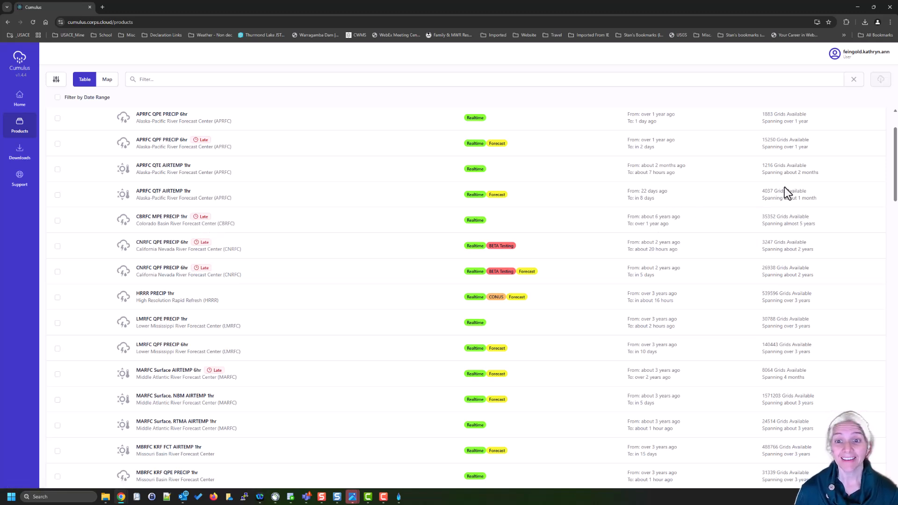
scroll(791, 191, down, 2)
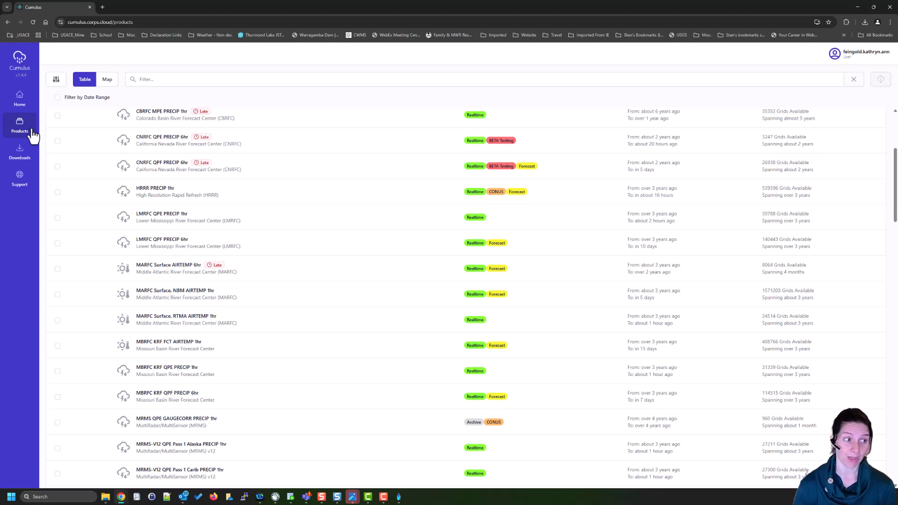
Review the Cumulus download entry for the Savannah River Basin with SERFC QPE PRECIP 1hr, and return to HEC-MetVue.
click(24, 154)
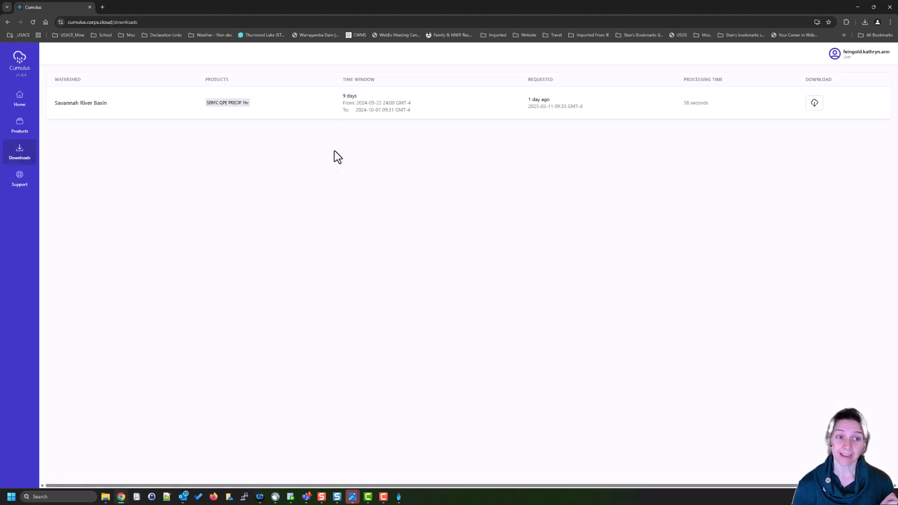
drag(55, 103, 107, 106)
click(108, 108)
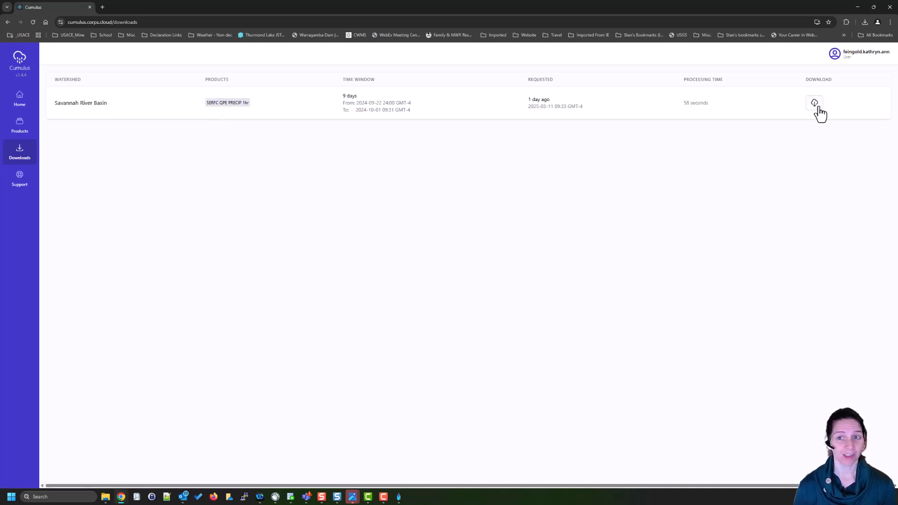
click(857, 8)
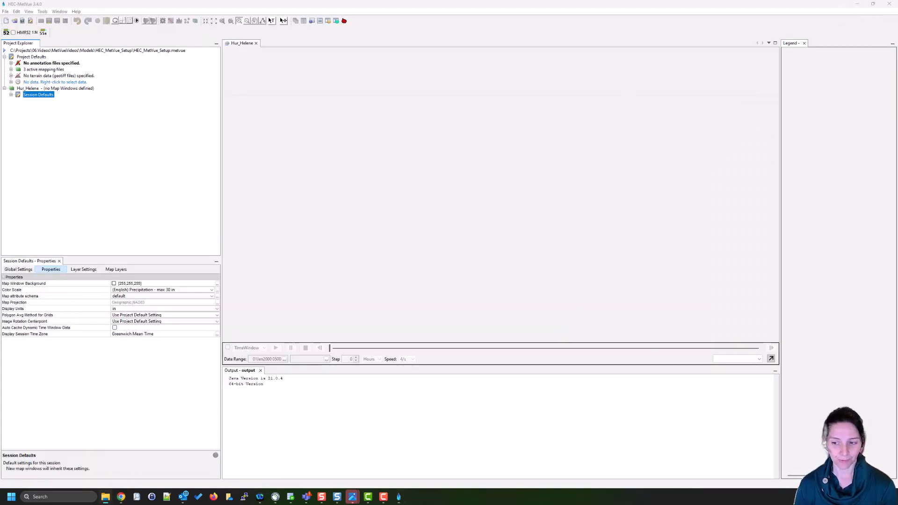
Check the HurricaneHelene.dss file in the HEC_MetVue_Setup Data folder in File Explorer, and move that window out of view.
drag(897, 56, 530, 55)
double_click(427, 113)
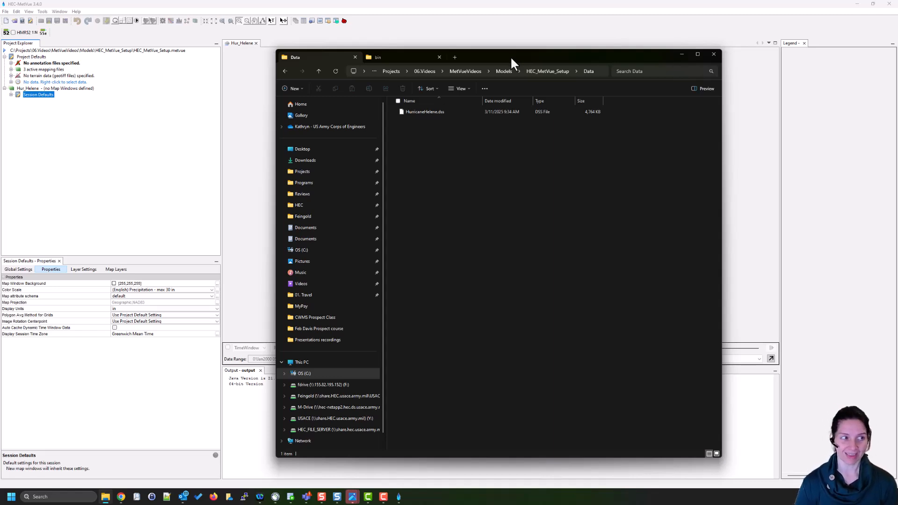
drag(519, 56, 631, 72)
drag(710, 74, 897, 65)
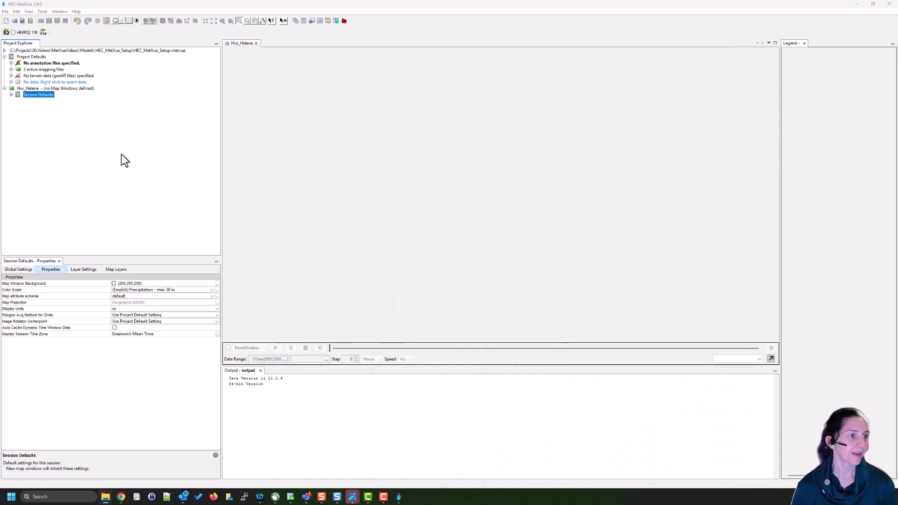
Add a new map window named SERFC_QPE to the Hur_Helene session.
right_click(27, 94)
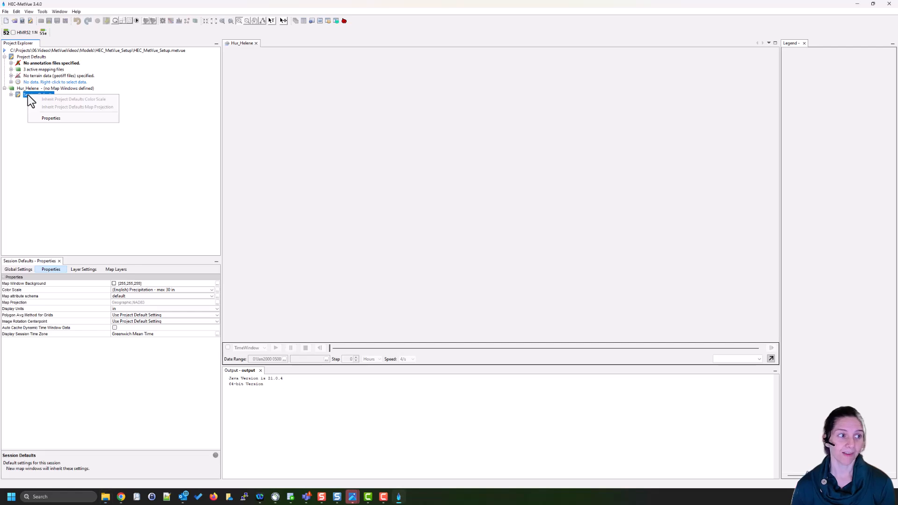
click(60, 89)
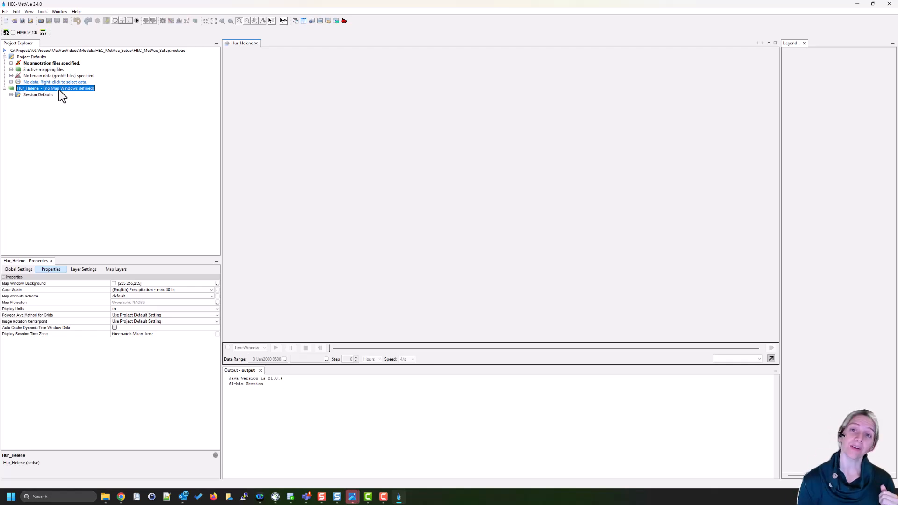
right_click(58, 90)
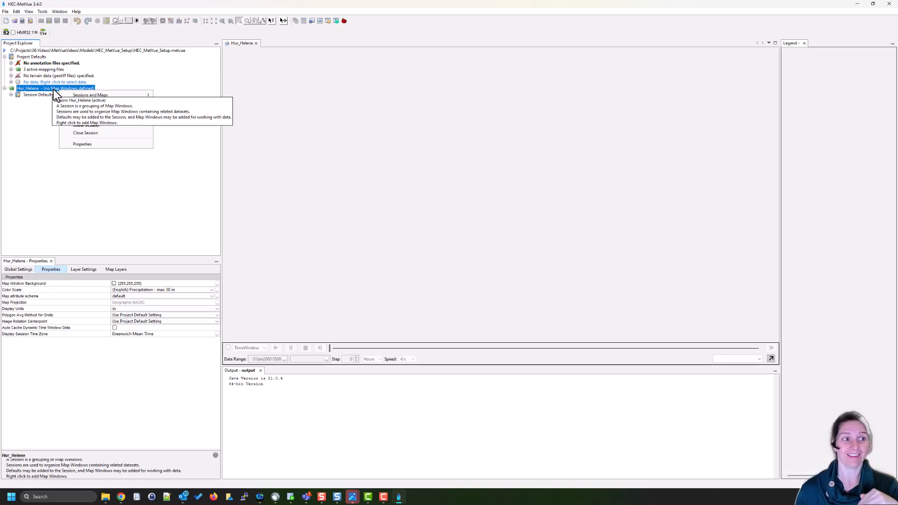
mouse_move(79, 95)
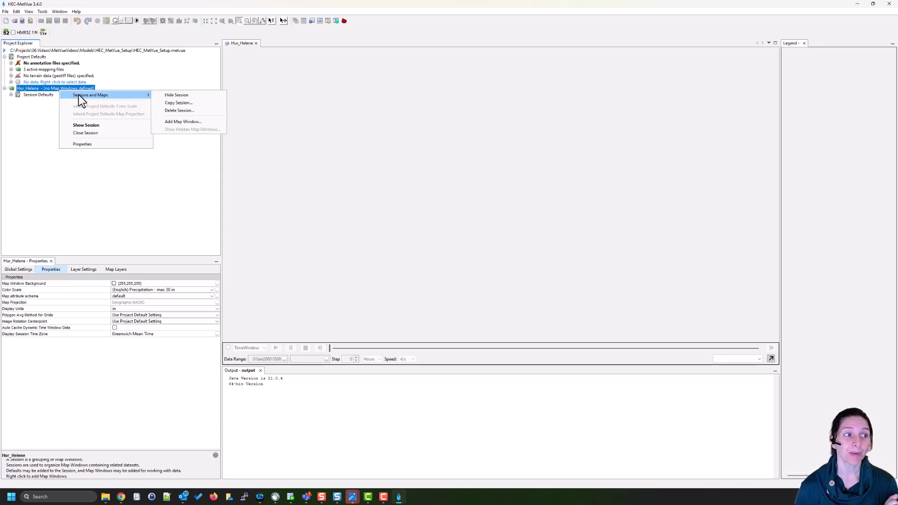
click(176, 124)
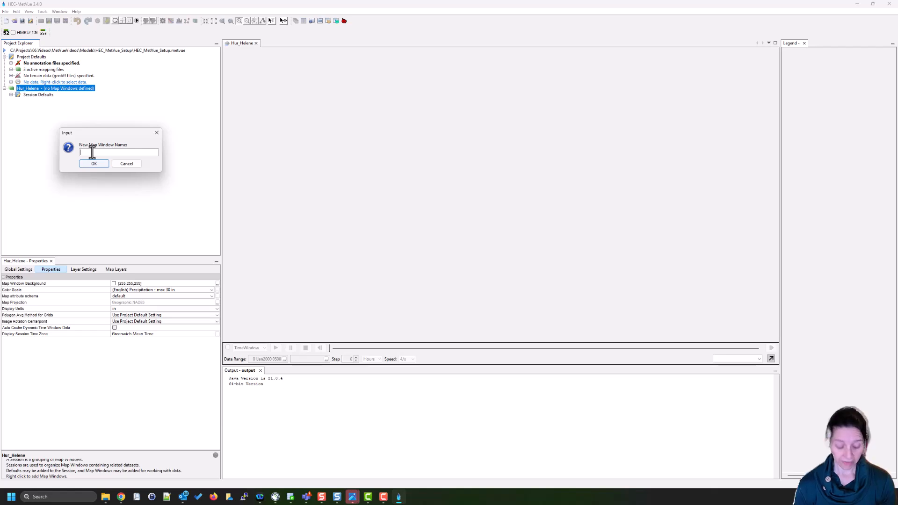
text(SER)
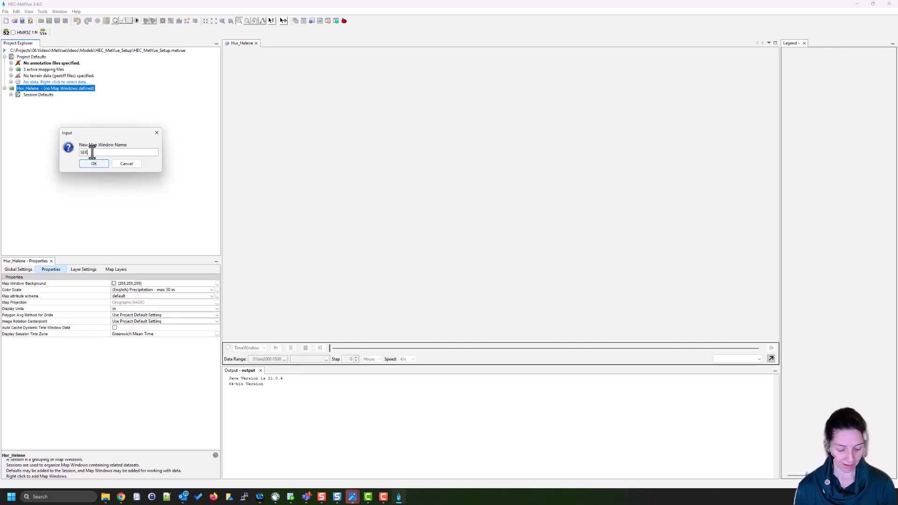
text(FC QPE)
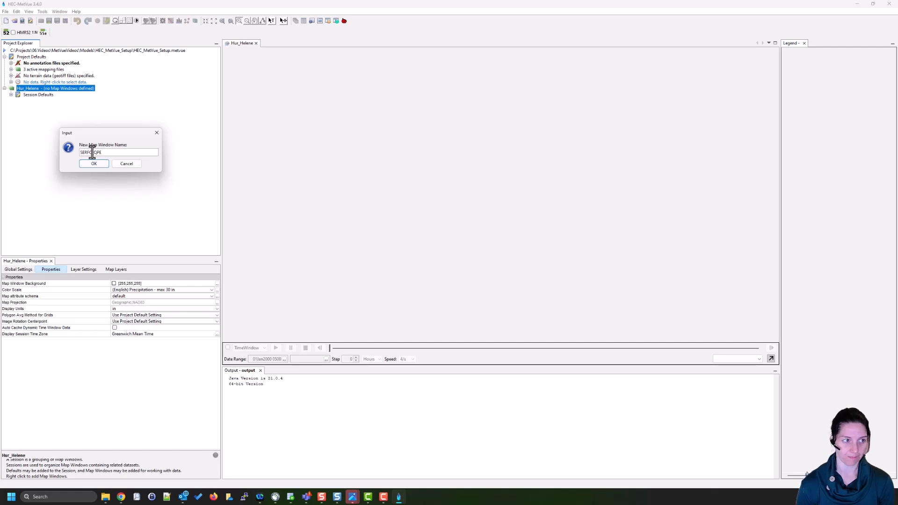
click(91, 166)
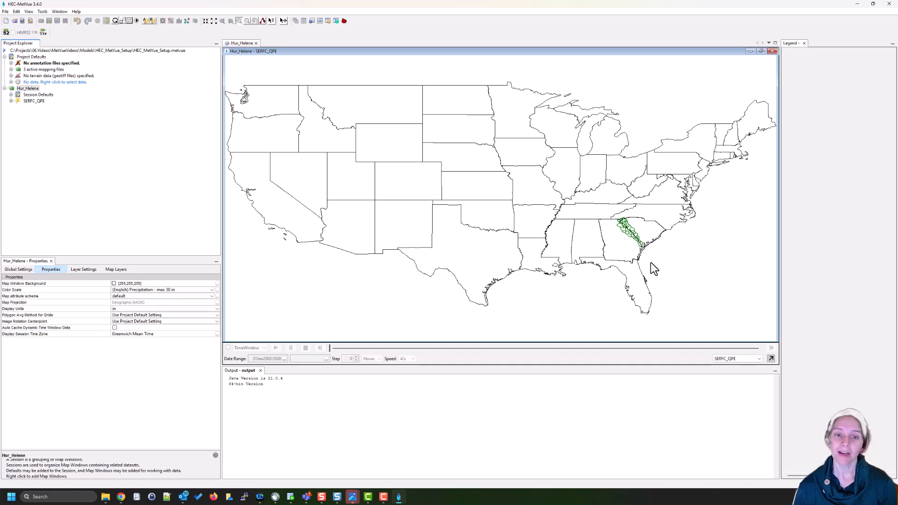
Examine the subbasins and state boundaries in the SERFC_QPE map window, both close up and across the eastern United States.
scroll(650, 263, up, 5)
scroll(643, 245, up, 2)
scroll(621, 154, down, 1)
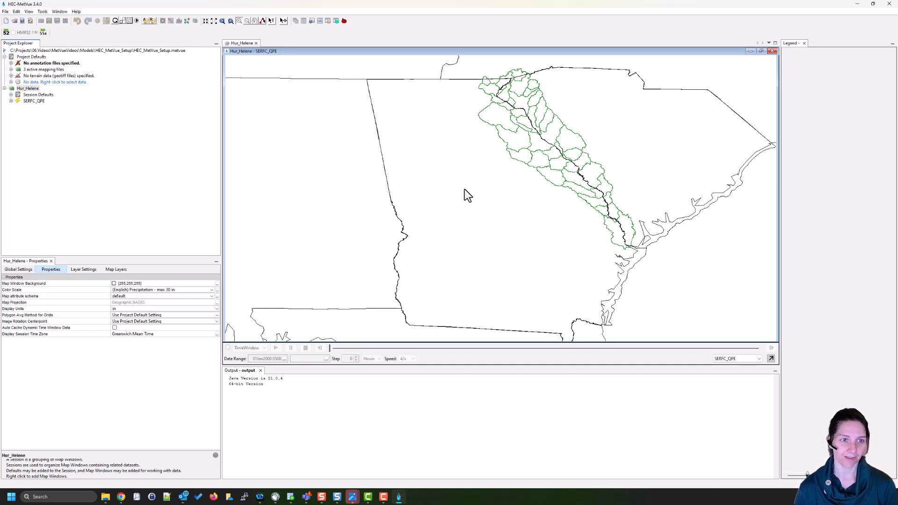
scroll(464, 191, down, 1)
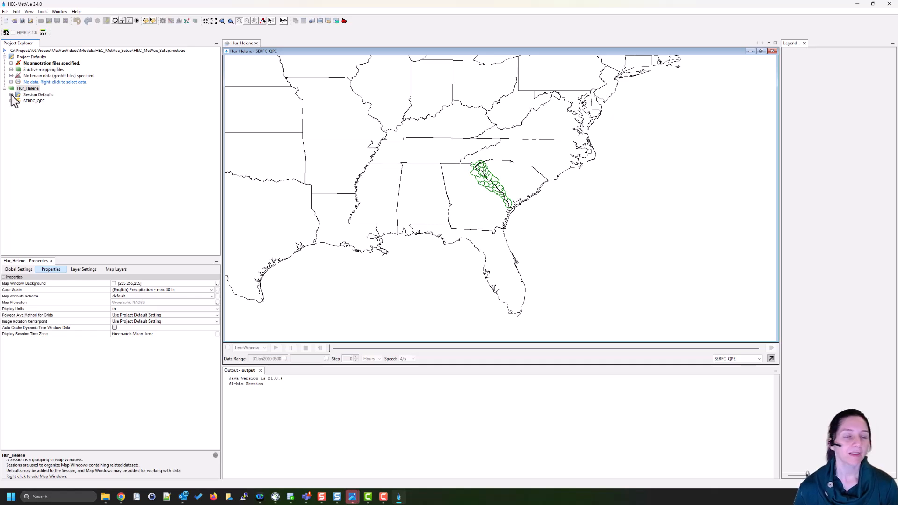
scroll(331, 159, down, 4)
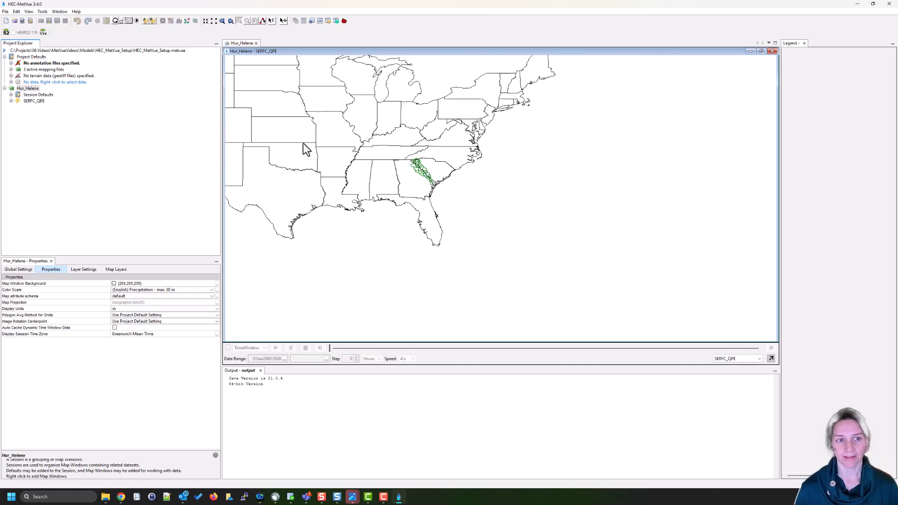
drag(257, 100, 448, 196)
scroll(447, 195, down, 4)
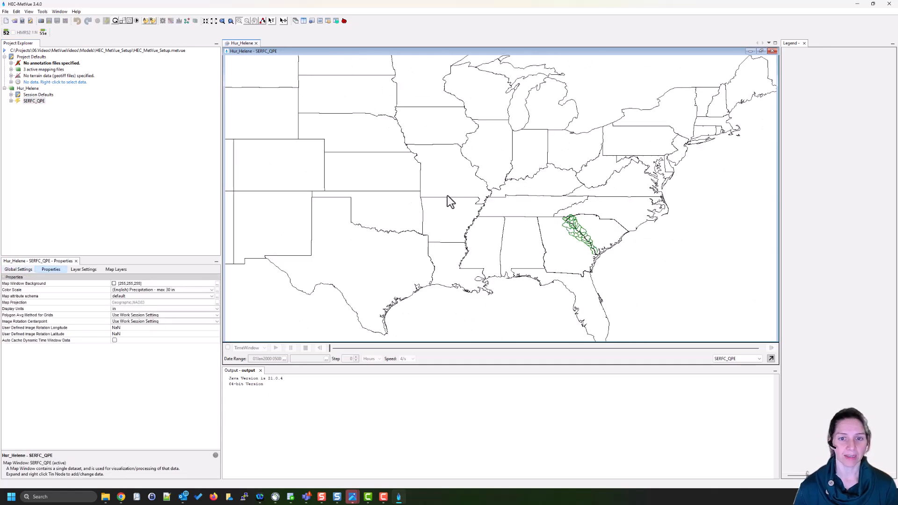
Deactivate the usa.shp map in the Session Defaults mapping files of Hur_Helene.
click(11, 95)
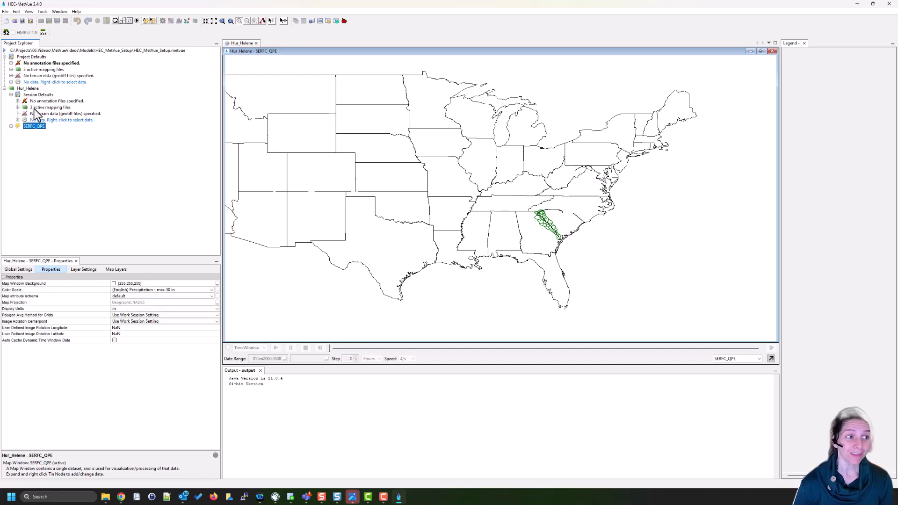
click(18, 107)
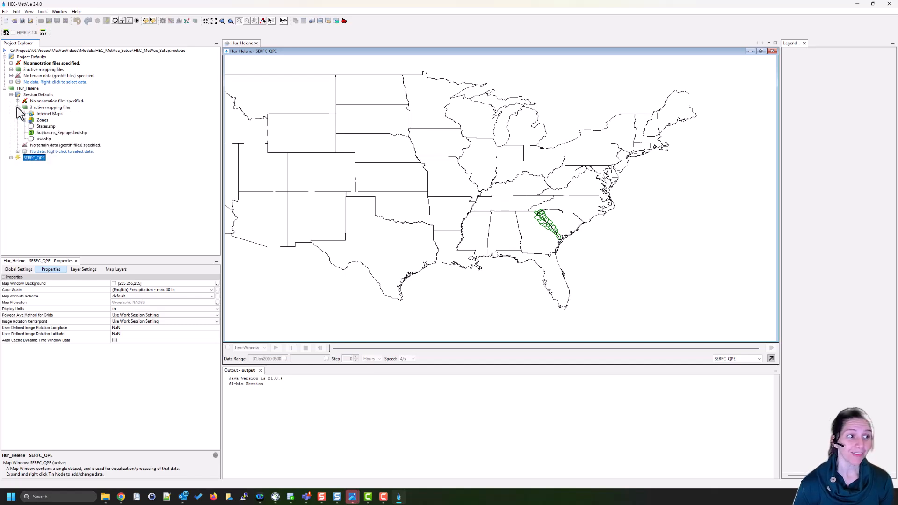
click(45, 126)
click(42, 140)
right_click(41, 139)
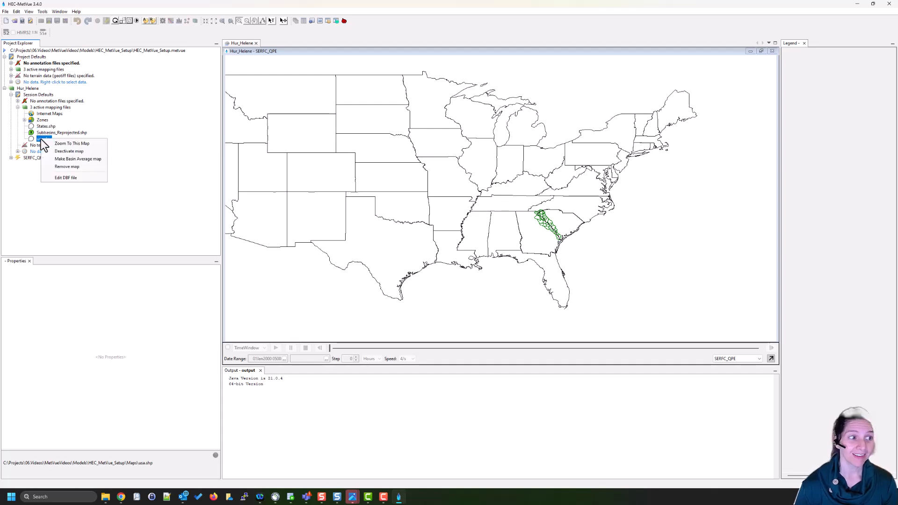
click(80, 151)
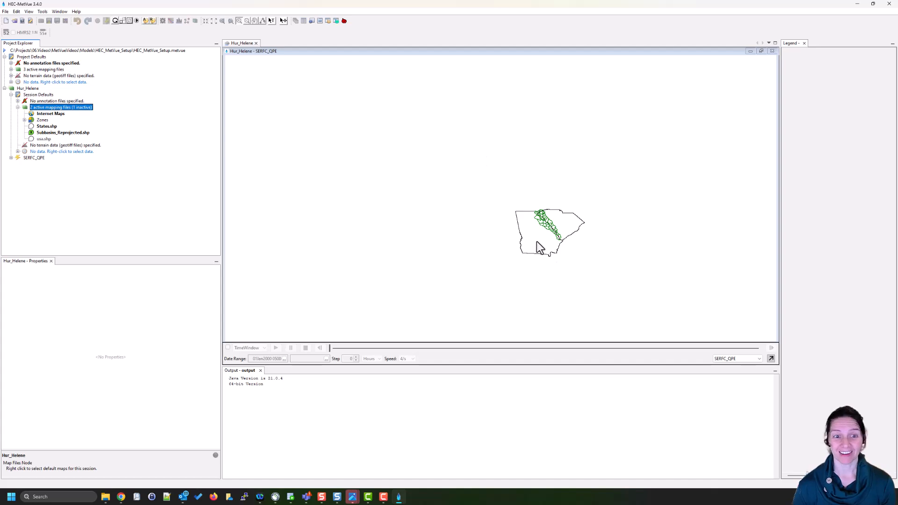
scroll(564, 245, up, 5)
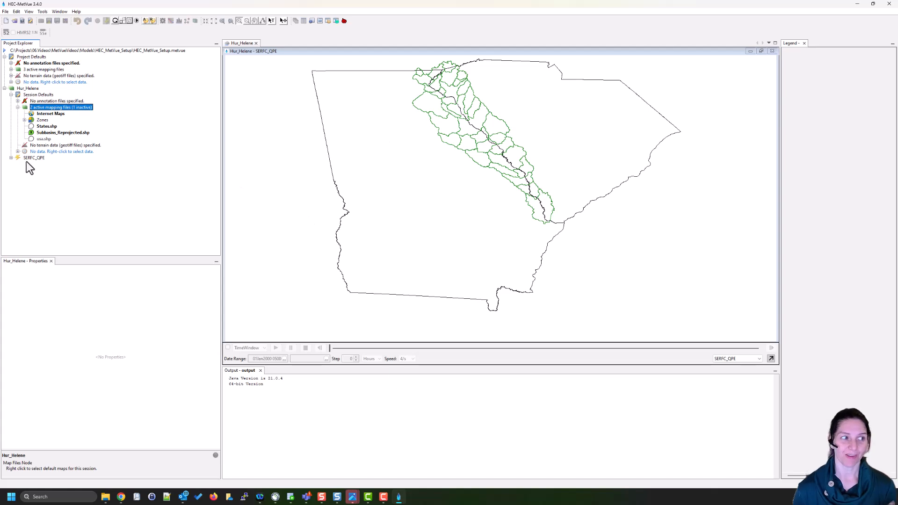
Collapse the session's mapping files, then expand the SERFC_QPE map window's contents and show its properties.
click(18, 107)
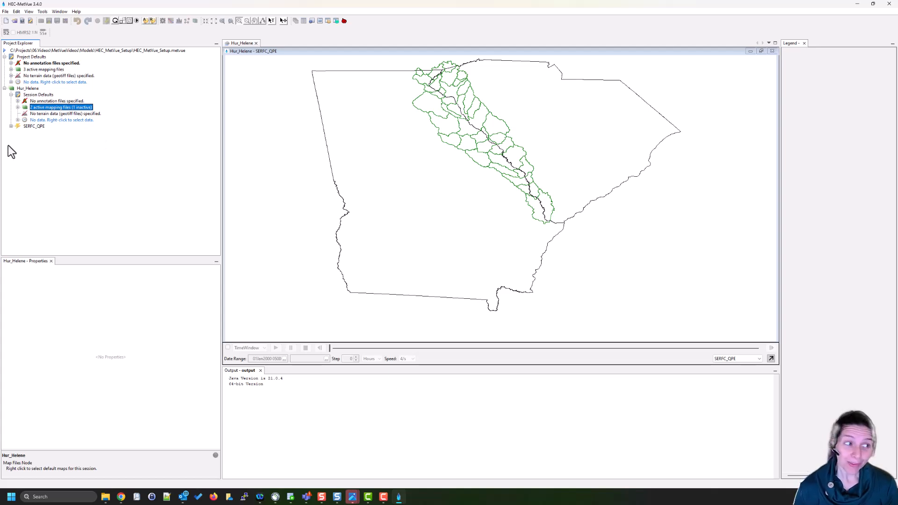
click(11, 127)
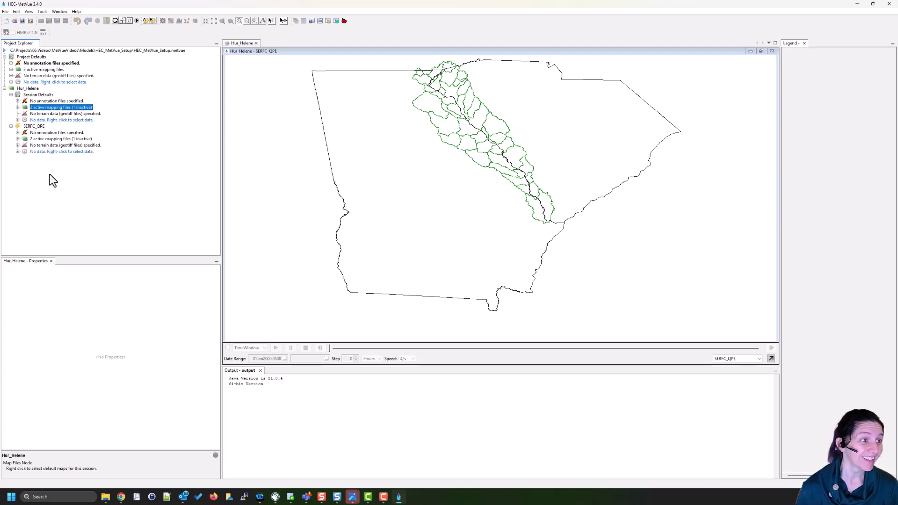
click(29, 126)
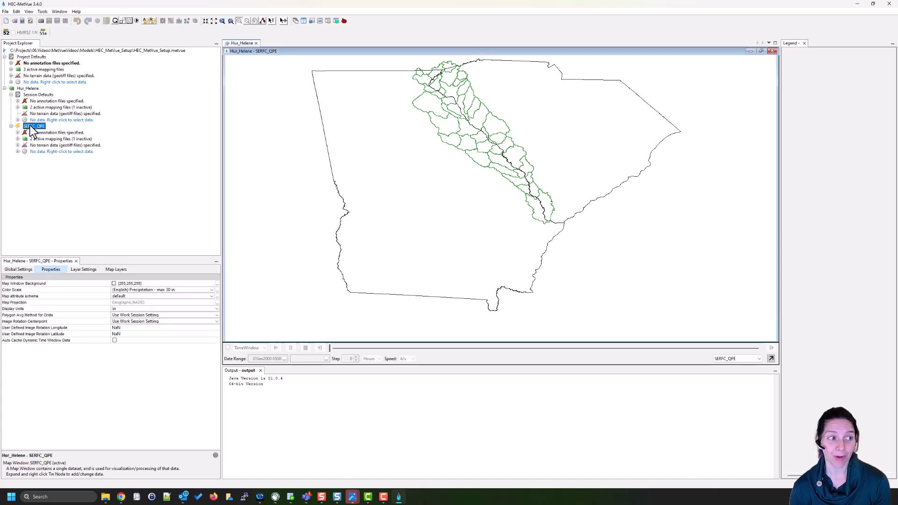
Start selecting DSS paths as the SERFC_QPE map window's data and load HurricaneHelene.dss from the Data folder.
right_click(35, 153)
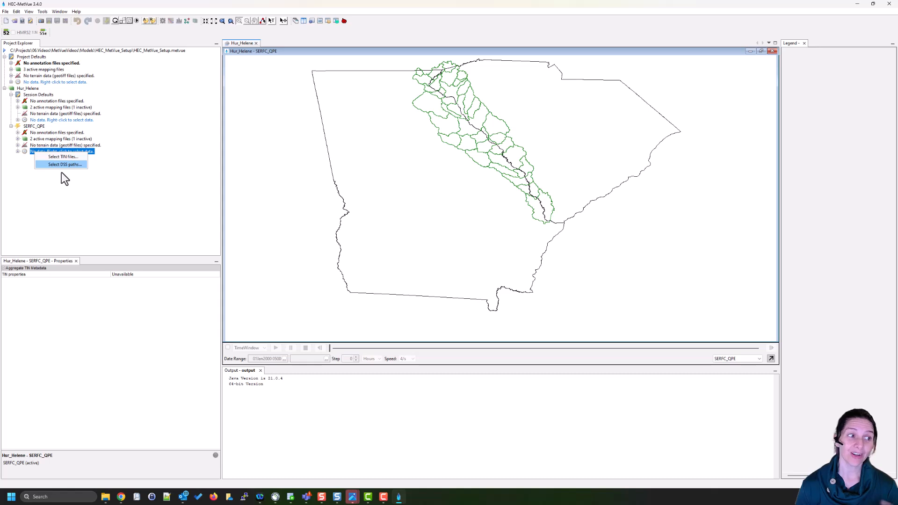
key(Return)
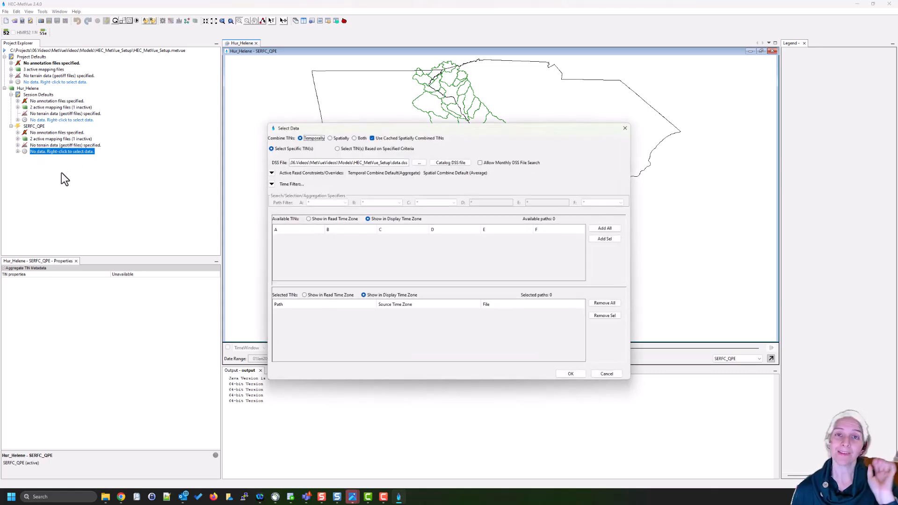
click(419, 163)
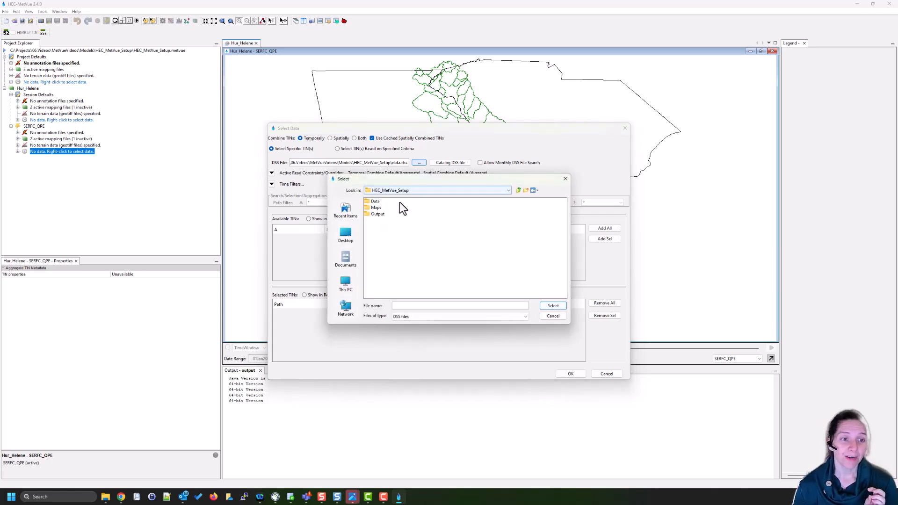
click(376, 204)
double_click(374, 203)
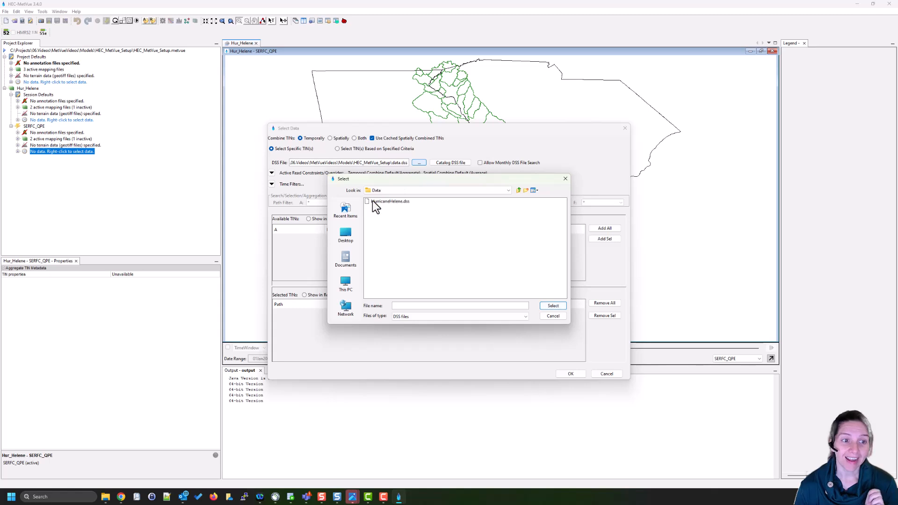
double_click(375, 202)
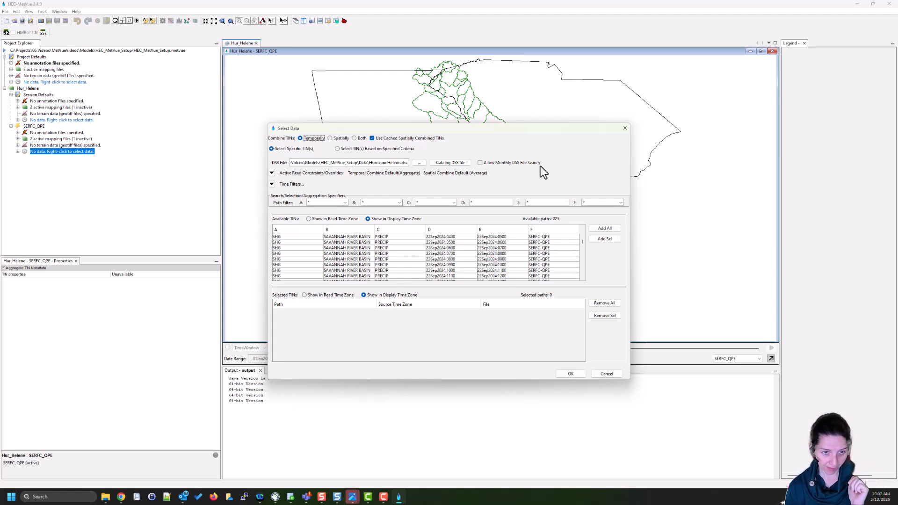
Expand the read constraint overrides and time filters to examine their options, and collapse both sections again.
click(271, 172)
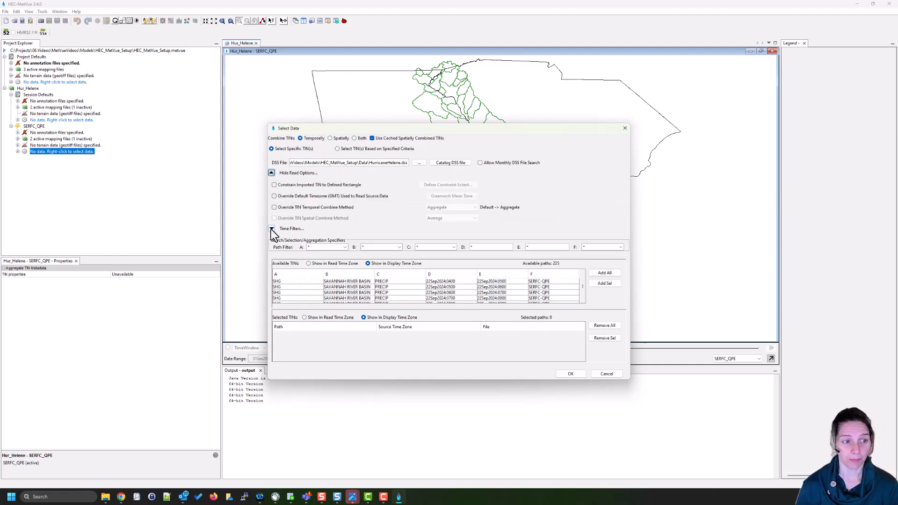
click(271, 229)
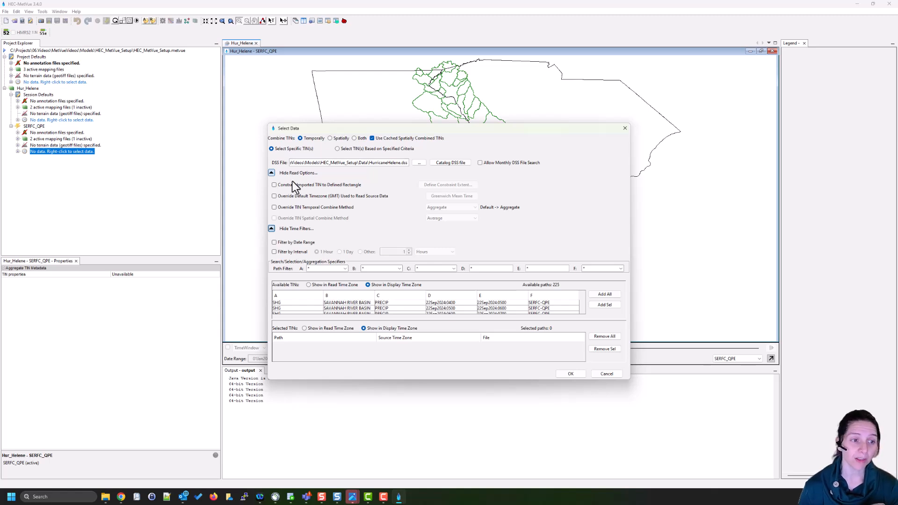
click(272, 173)
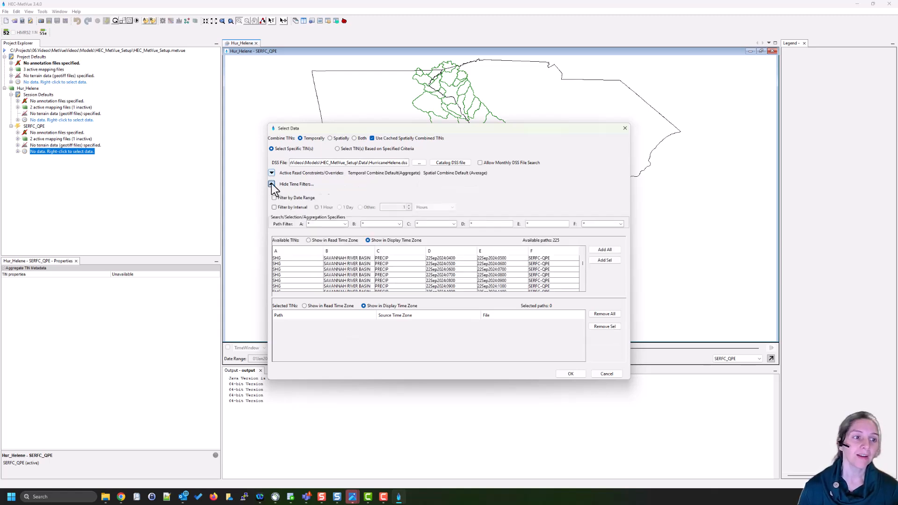
click(272, 184)
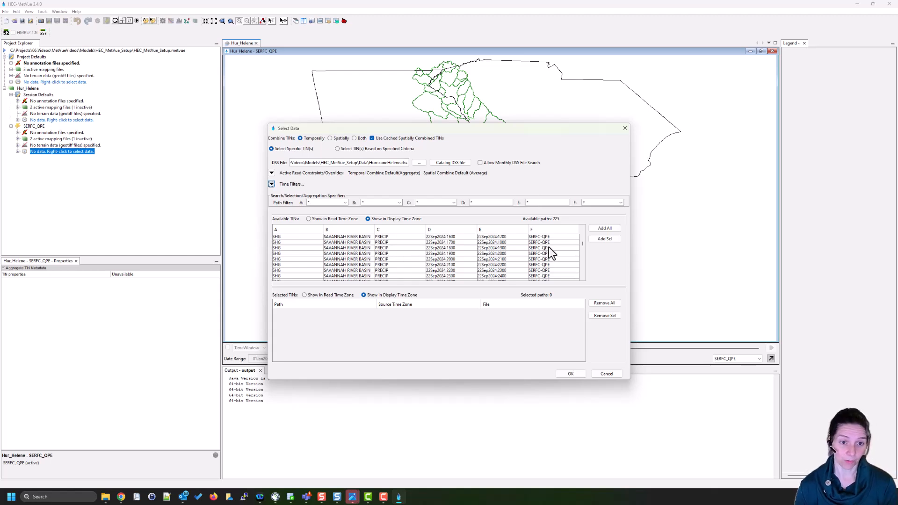
Add the last seven precipitation paths of 01Oct2024, starting at 0600, to the selected TINs and remove them all again.
scroll(552, 246, down, 20)
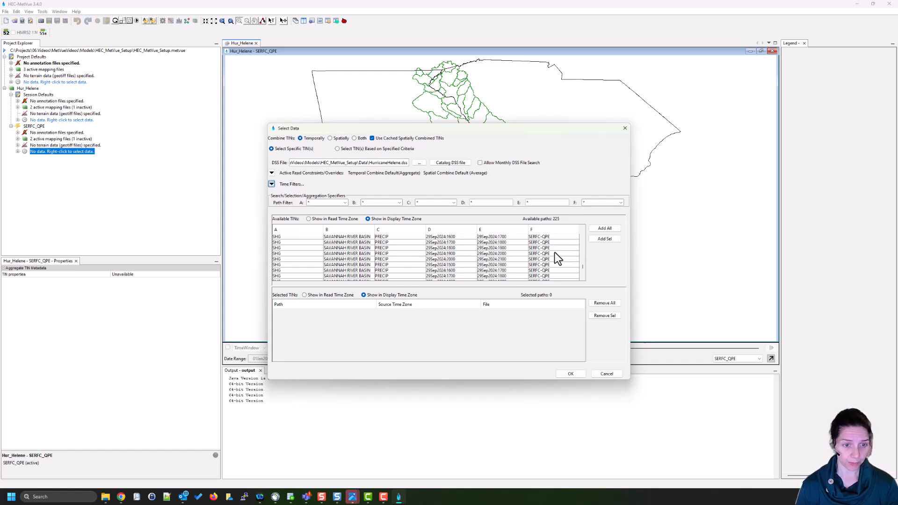
scroll(554, 252, down, 8)
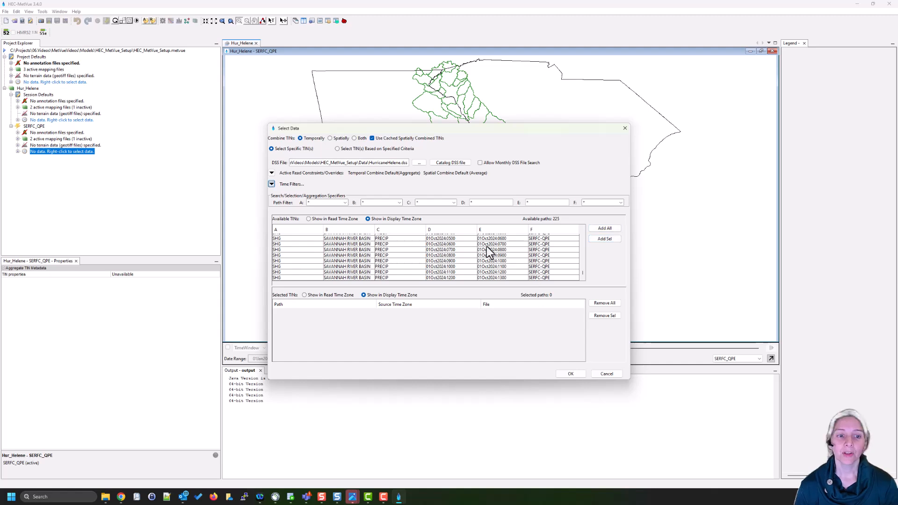
drag(487, 245, 487, 278)
click(610, 240)
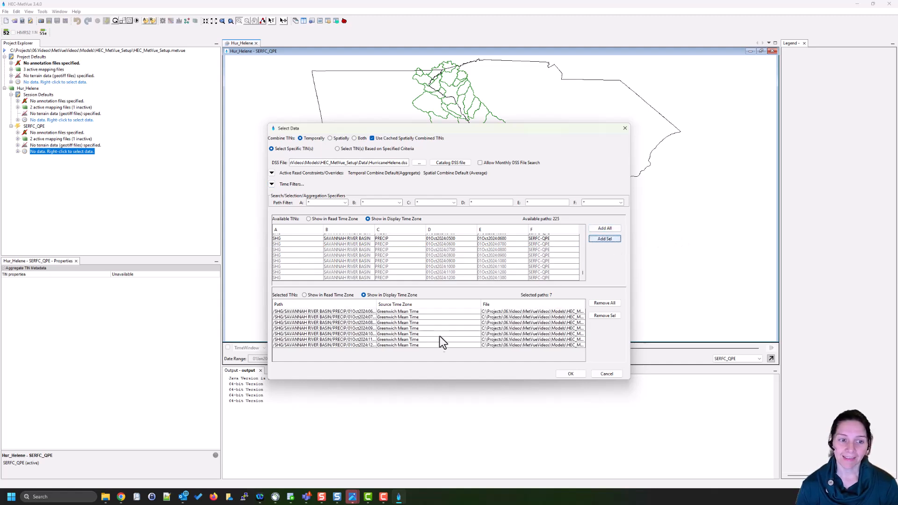
click(610, 304)
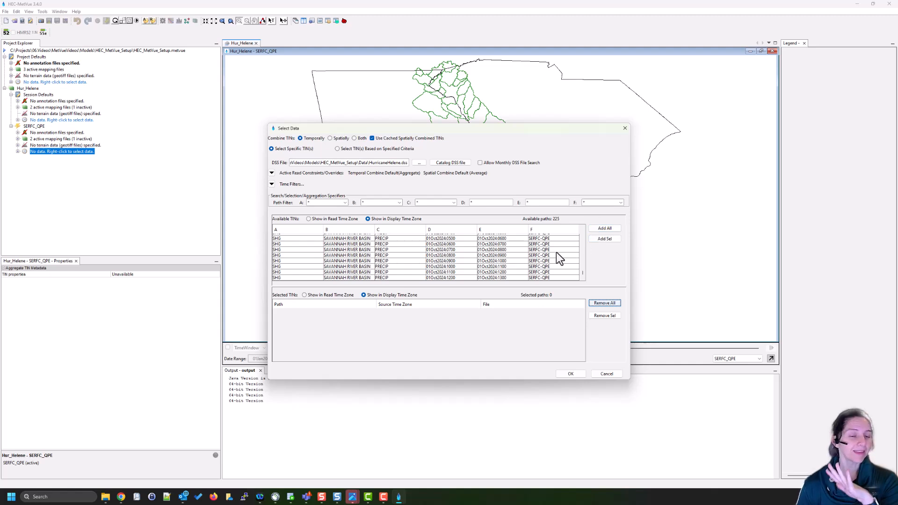
Add all available SERFC-QPE precipitation paths to the selected TINs and load them into the map window.
click(610, 228)
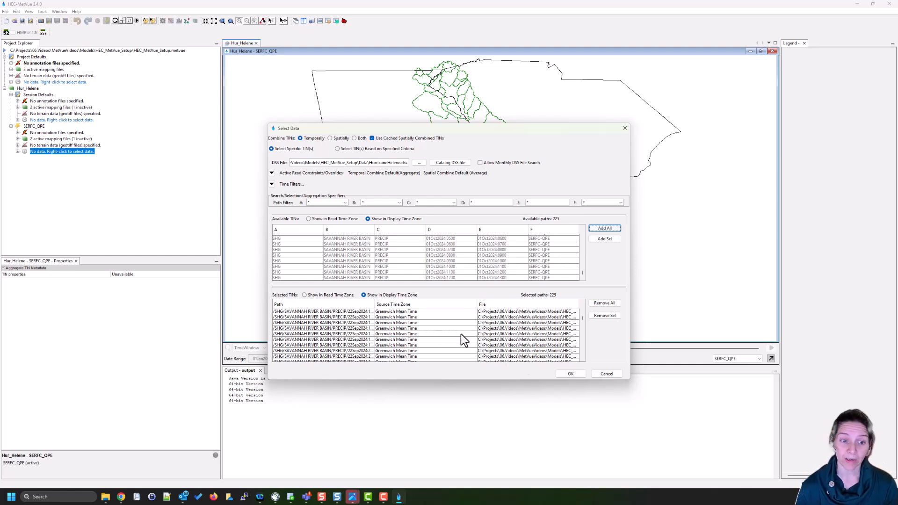
scroll(463, 332, down, 10)
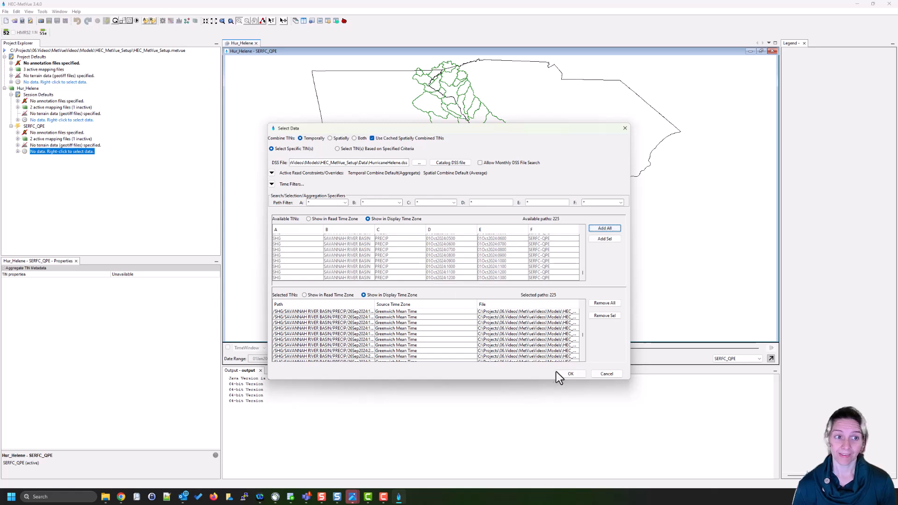
click(571, 374)
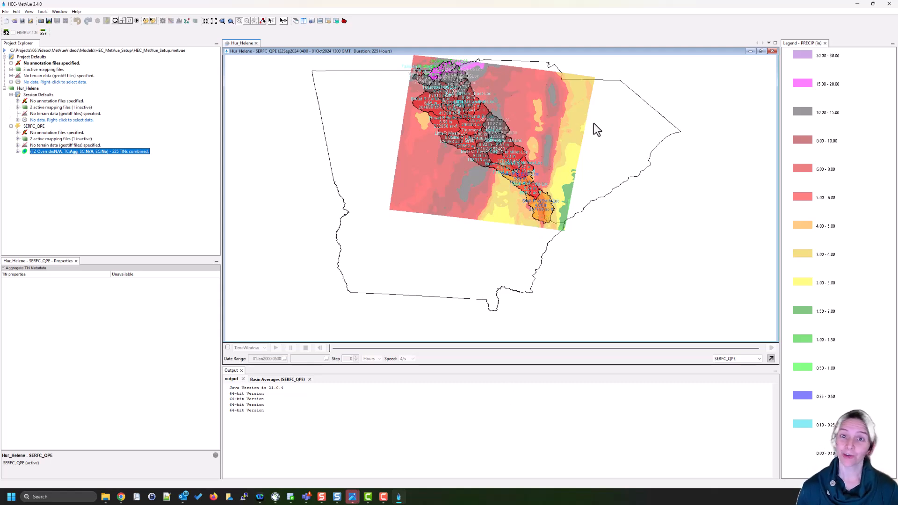
Examine the precipitation over the basin more closely and read through the SERFC_QPE basin averages output.
scroll(517, 100, up, 2)
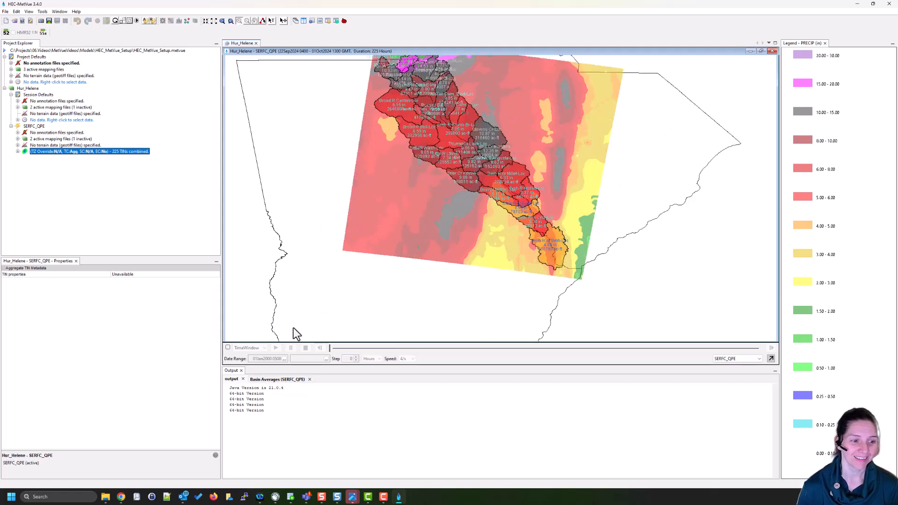
click(265, 378)
scroll(376, 425, up, 2)
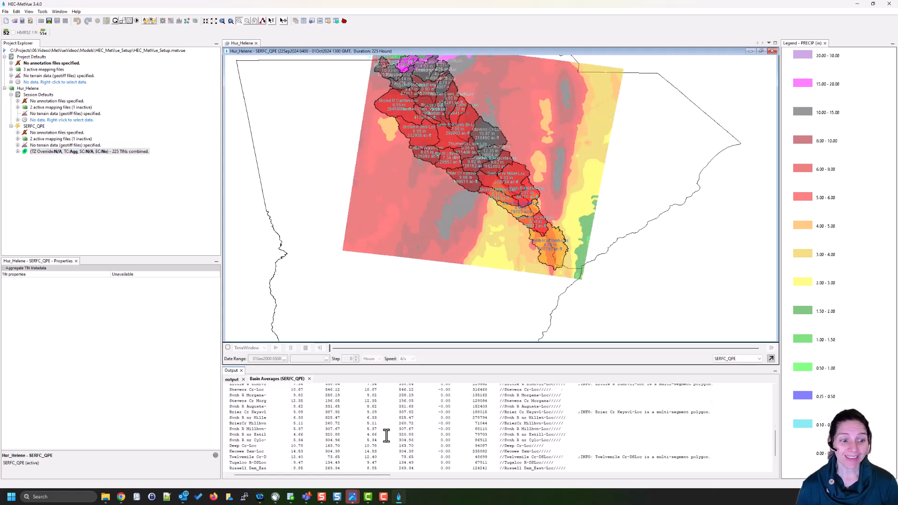
scroll(376, 425, up, 3)
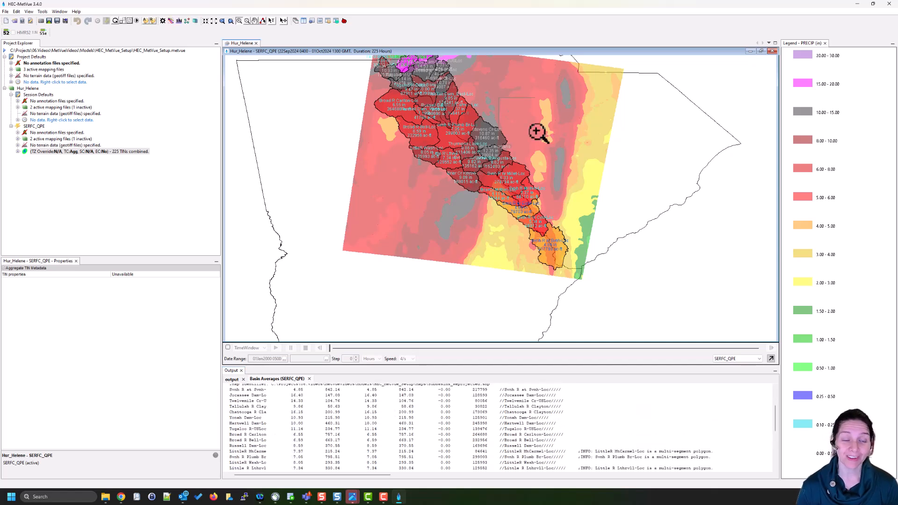
Inspect the precipitation contours close up, and fit the SERFC_QPE map view to the extent of the subbasin map.
scroll(533, 131, up, 3)
right_click(525, 175)
mouse_move(553, 187)
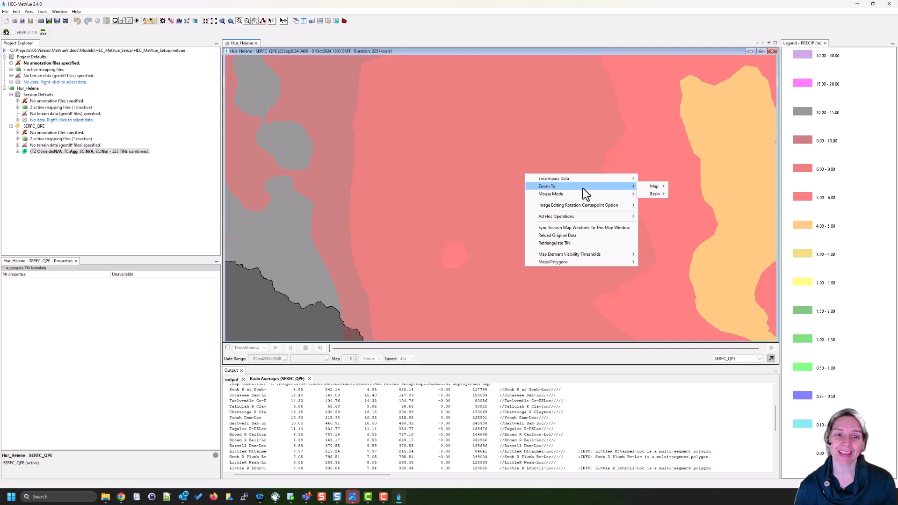
right_click(519, 152)
mouse_move(566, 163)
mouse_move(648, 164)
click(686, 171)
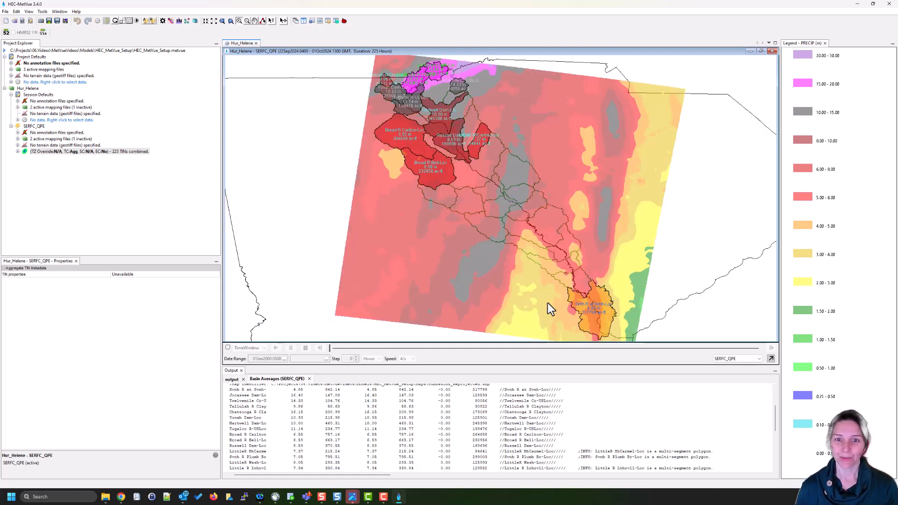